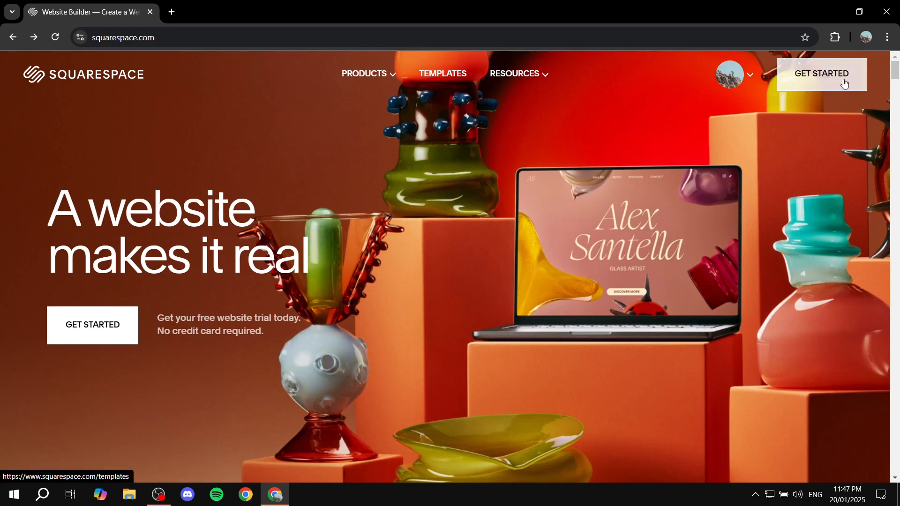
Start a new website, skip the site topic and goal questions, and browse the designer templates
left_click(815, 84)
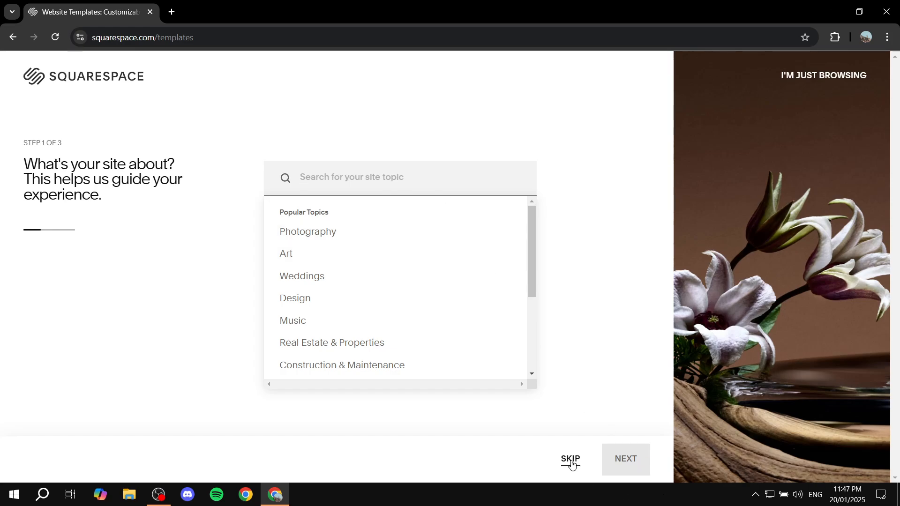
left_click(572, 462)
left_click(571, 462)
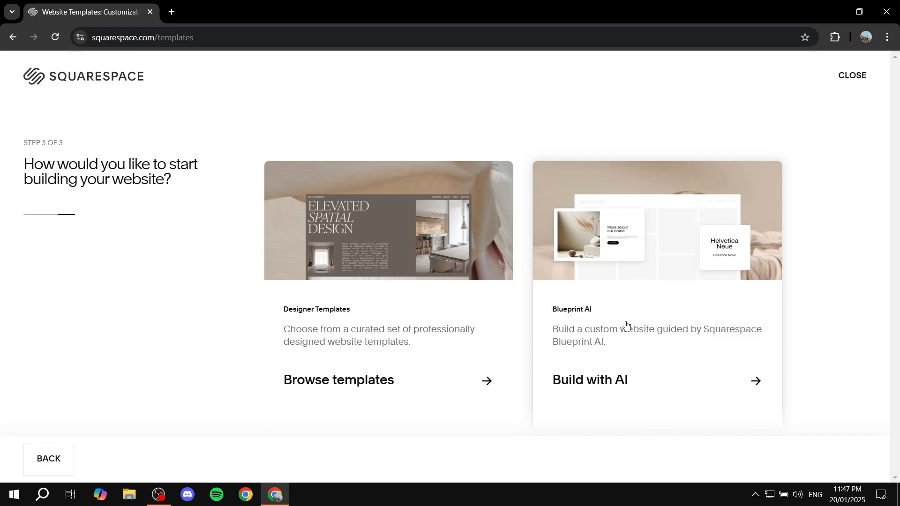
left_click(433, 367)
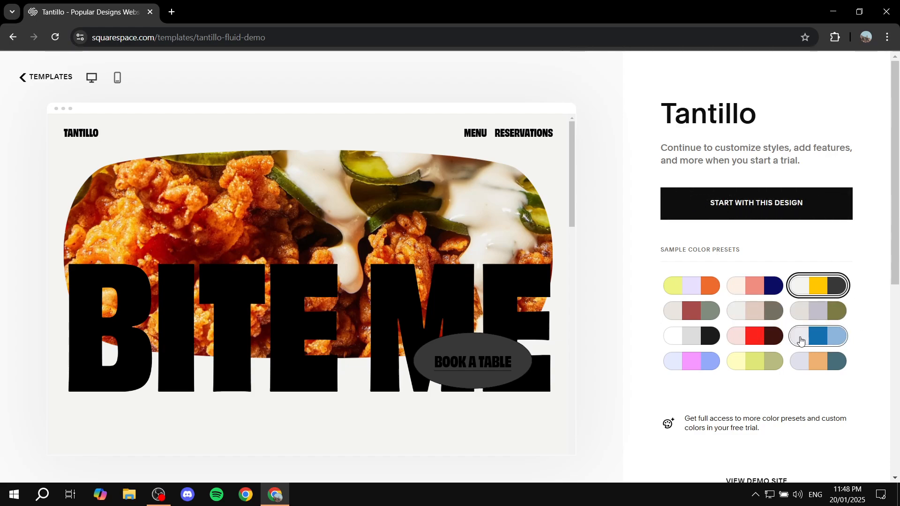
Start a site with the Tantillo design, keeping its white, yellow and dark grey color preset after previewing others
left_click(817, 312)
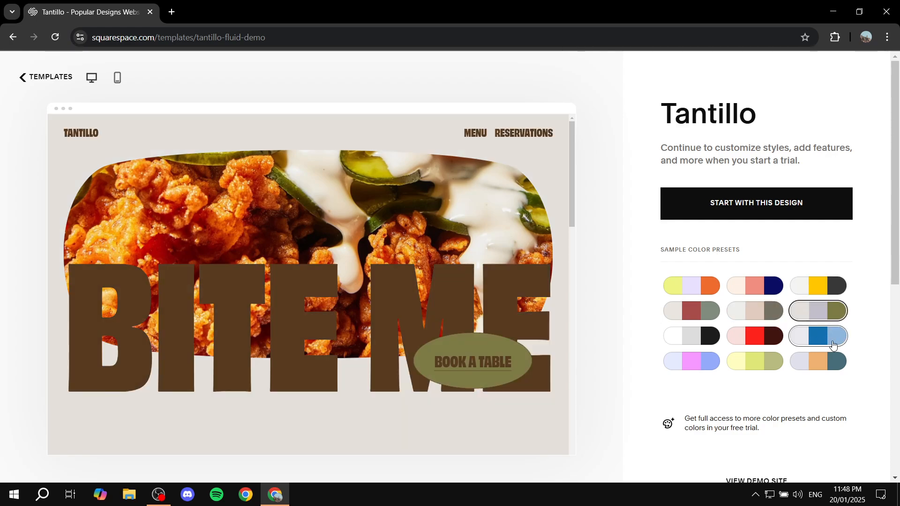
left_click(826, 342)
left_click(818, 286)
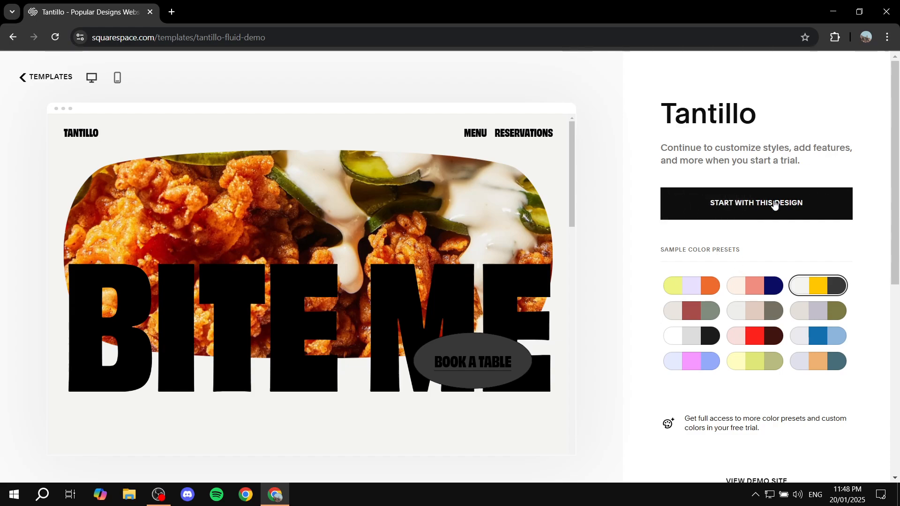
left_click(753, 212)
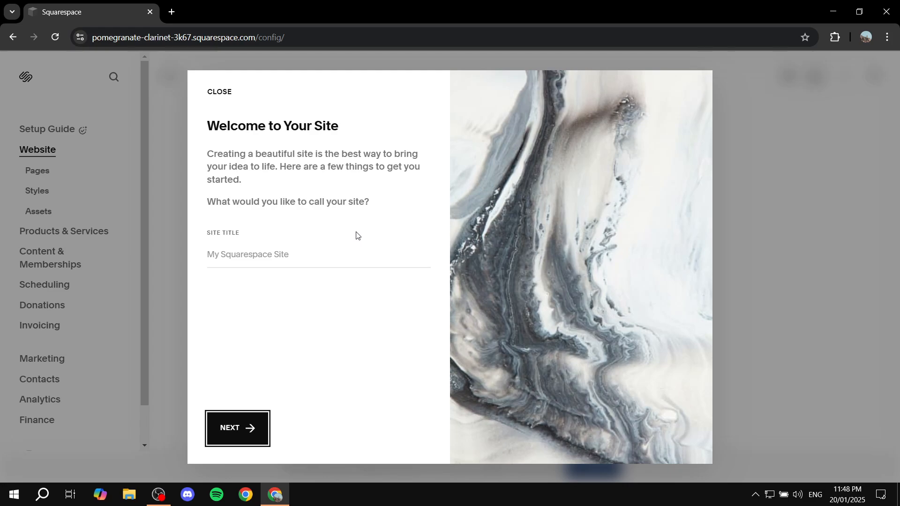
Title the site ExplainSpace and go through the remaining welcome pages to finish the introduction
left_click(311, 256)
left_click(301, 283)
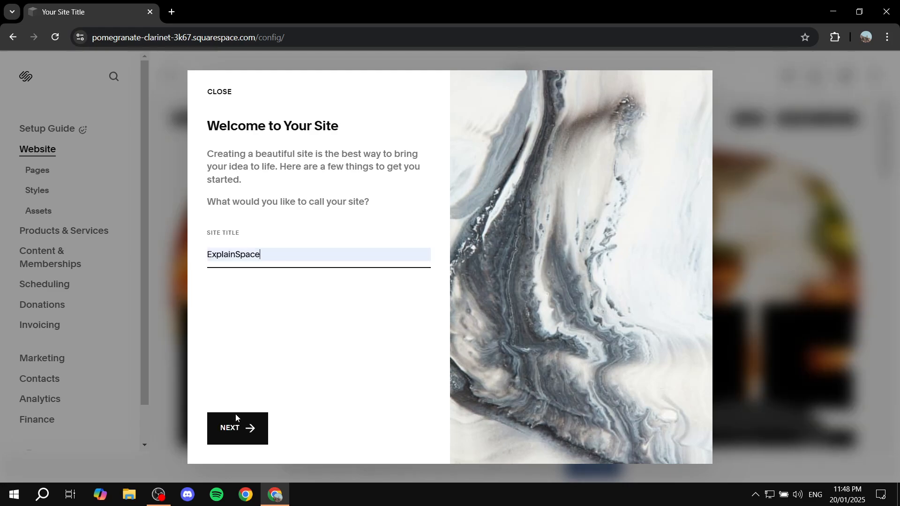
left_click(235, 426)
left_click(383, 433)
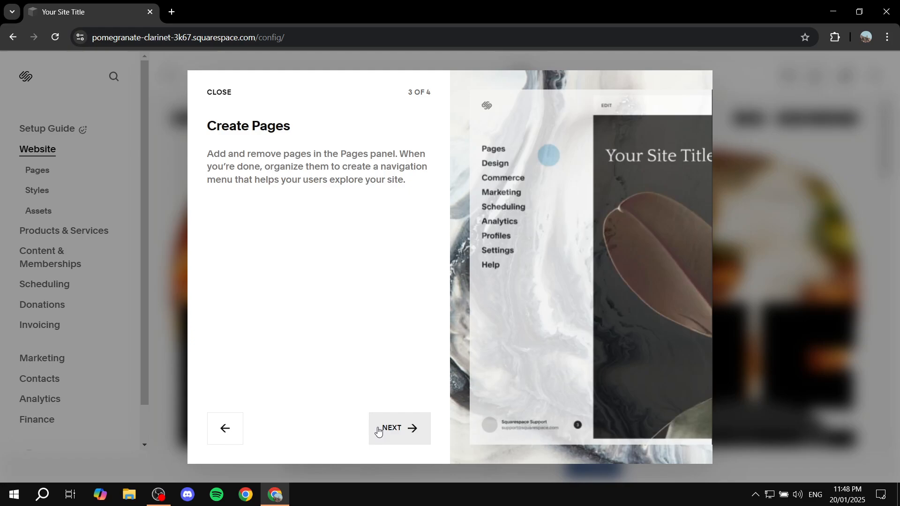
left_click(399, 429)
left_click(400, 430)
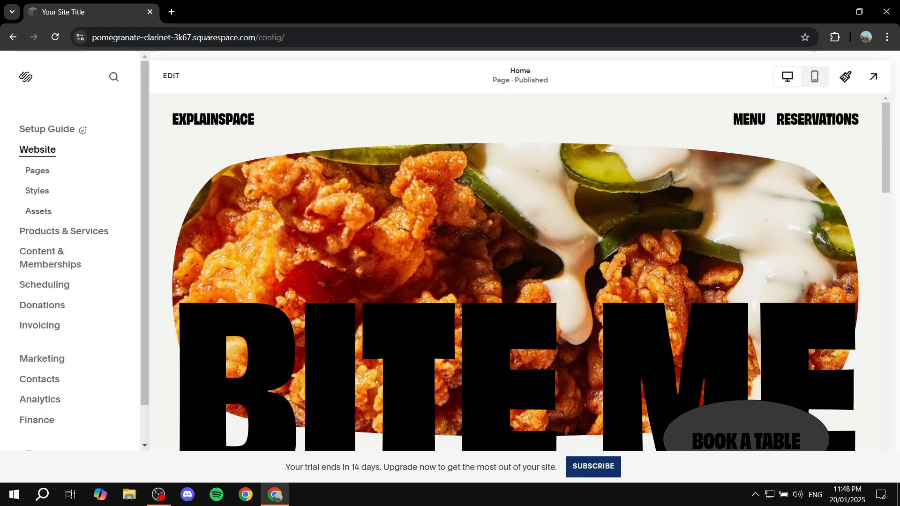
Look over the home page preview, briefly opening and leaving its page editor
scroll(421, 399, "down", 5)
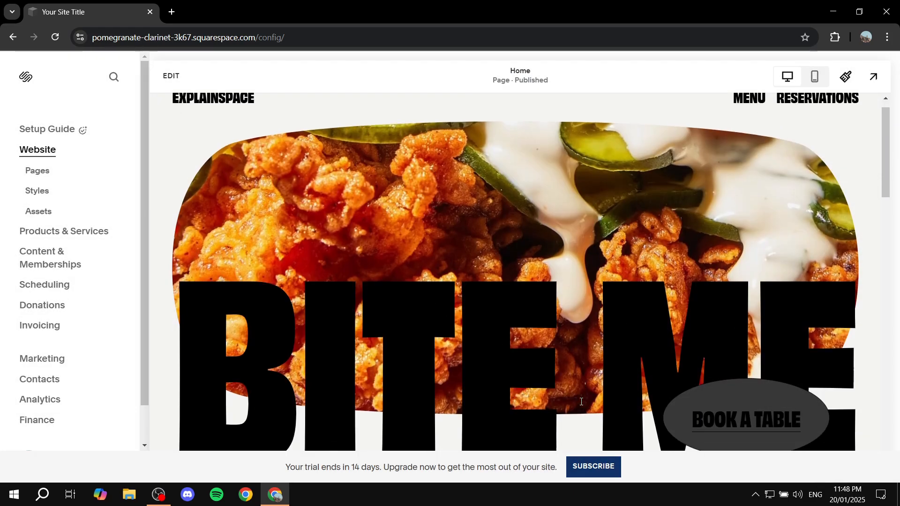
scroll(421, 399, "up", 5)
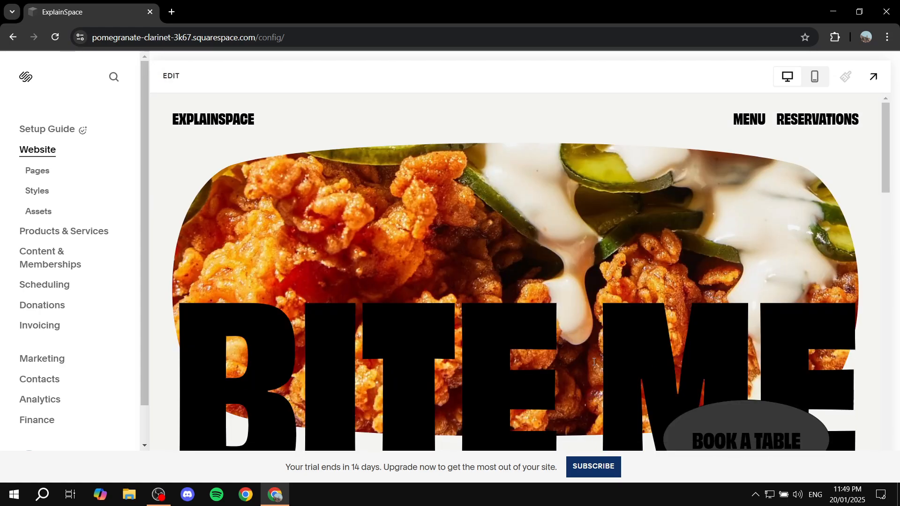
scroll(594, 362, "down", 5)
scroll(398, 244, "up", 2)
double_click(488, 288)
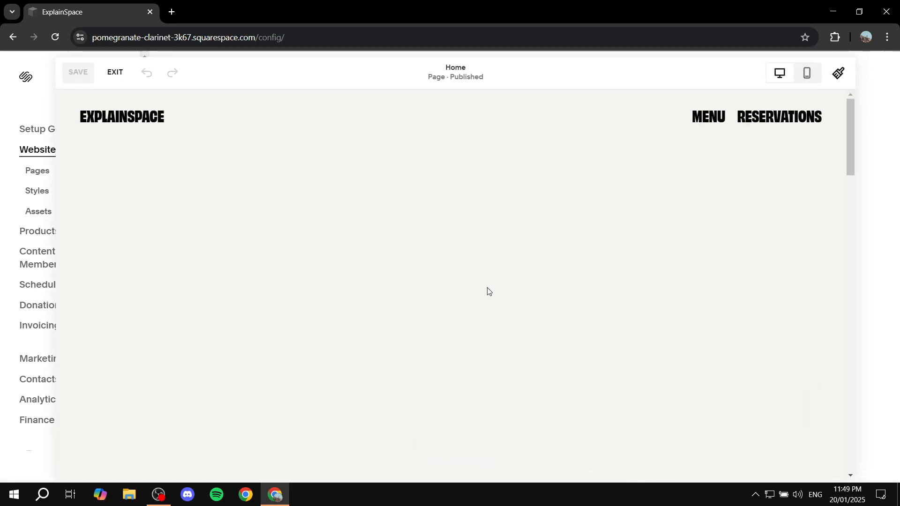
left_click(59, 69)
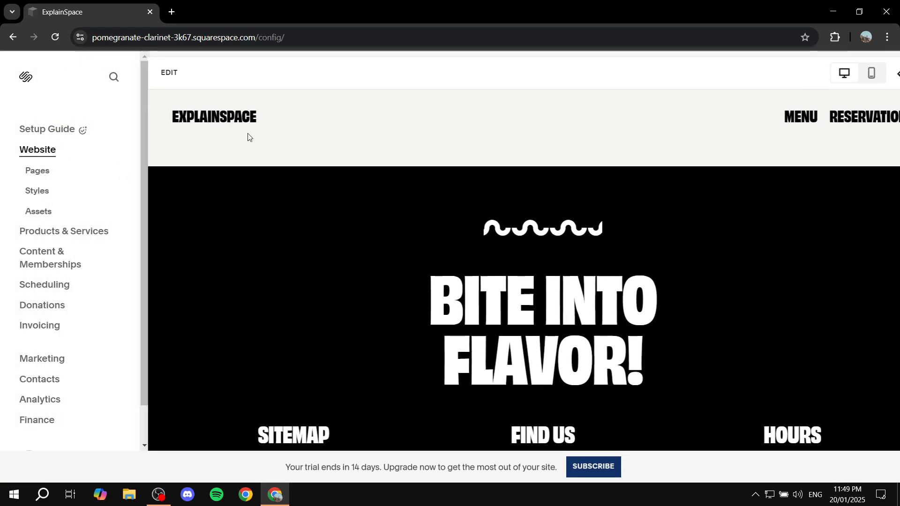
Look over the site settings, close them, and view the Products & Services overview
scroll(86, 275, "down", 2)
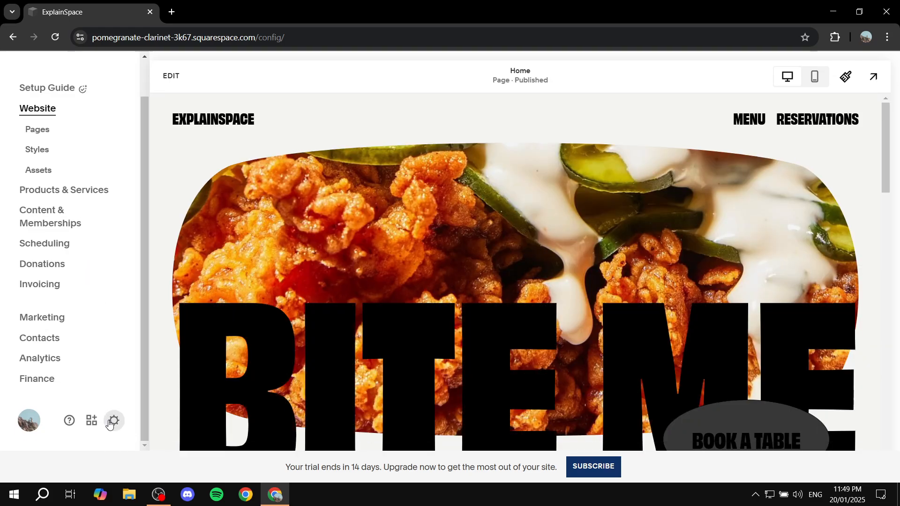
left_click(115, 420)
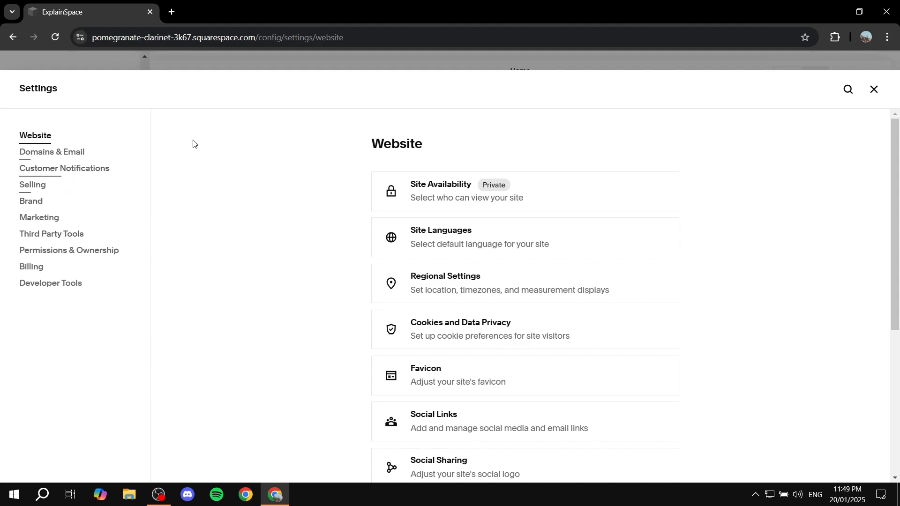
left_click(874, 89)
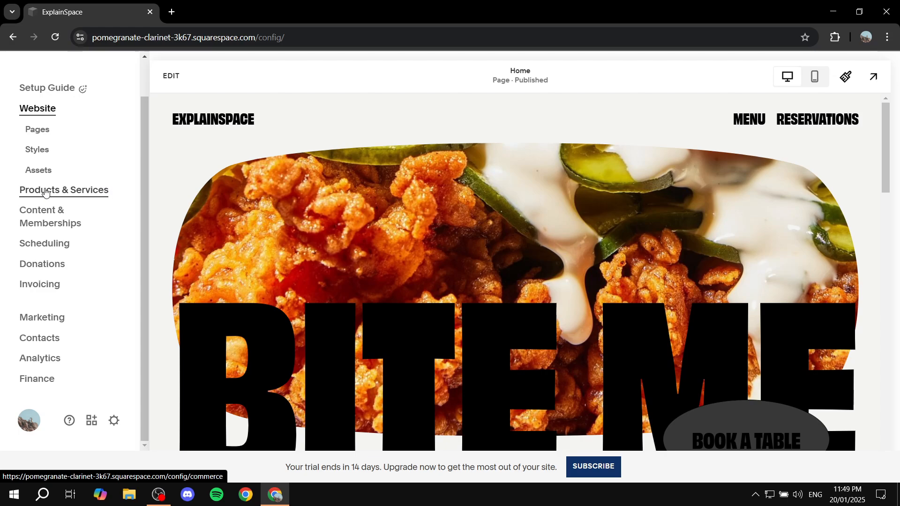
left_click(79, 193)
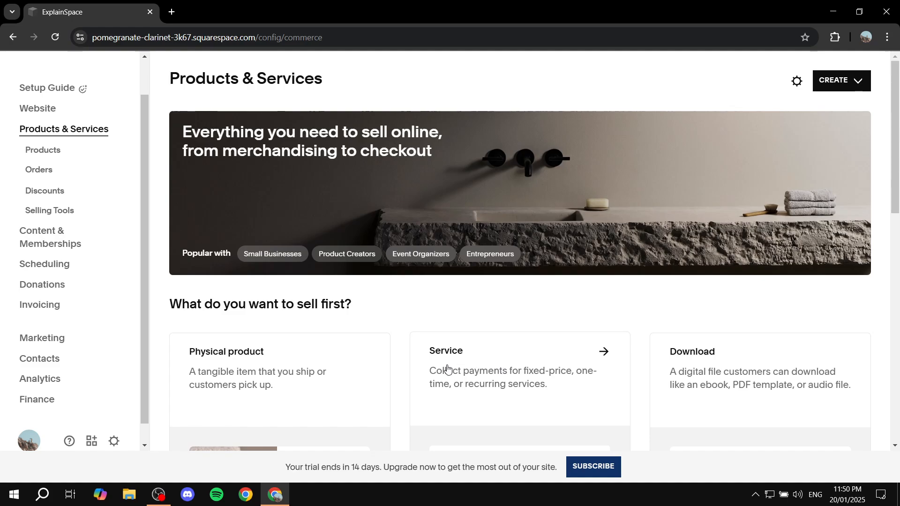
Open the Acuity Scheduling section of the site, returning to the site home once before reopening it
left_click(58, 269)
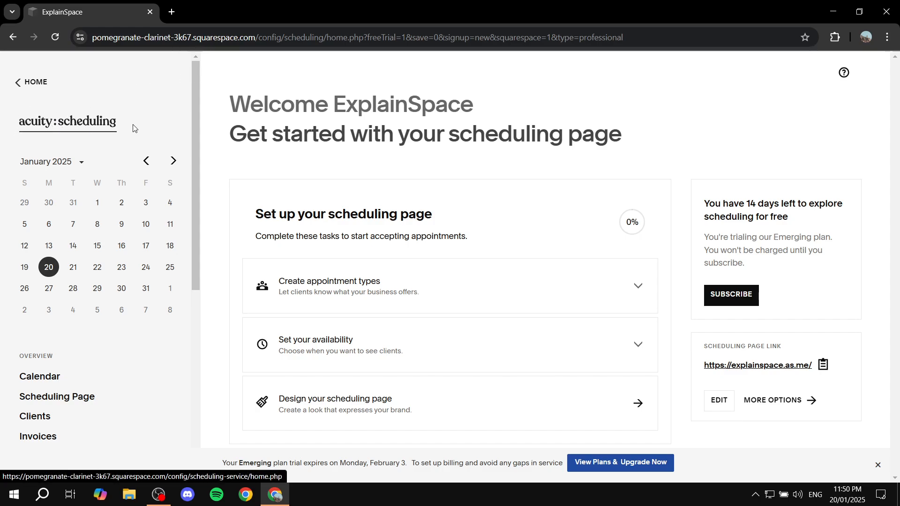
left_click(29, 85)
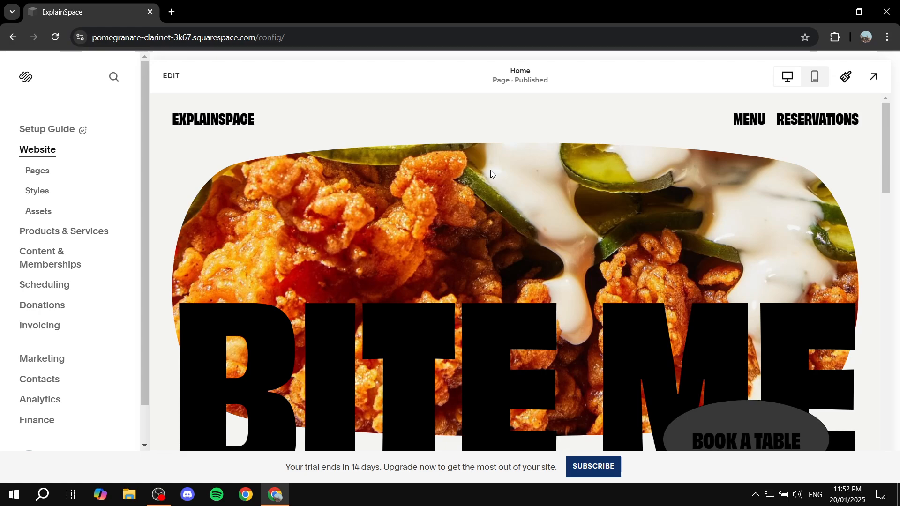
left_click(51, 285)
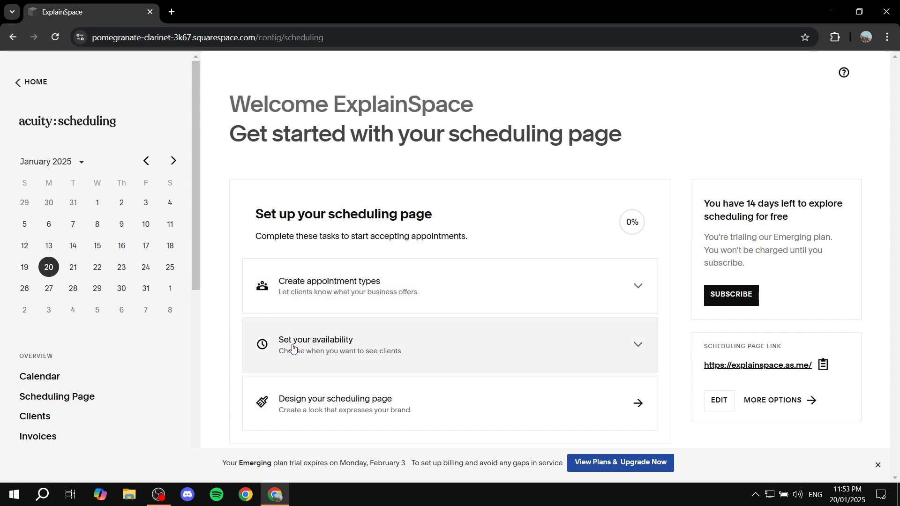
Expand the Set your availability task and review its time zone and the default hours for each weekday
left_click(352, 341)
scroll(576, 261, "up", 5)
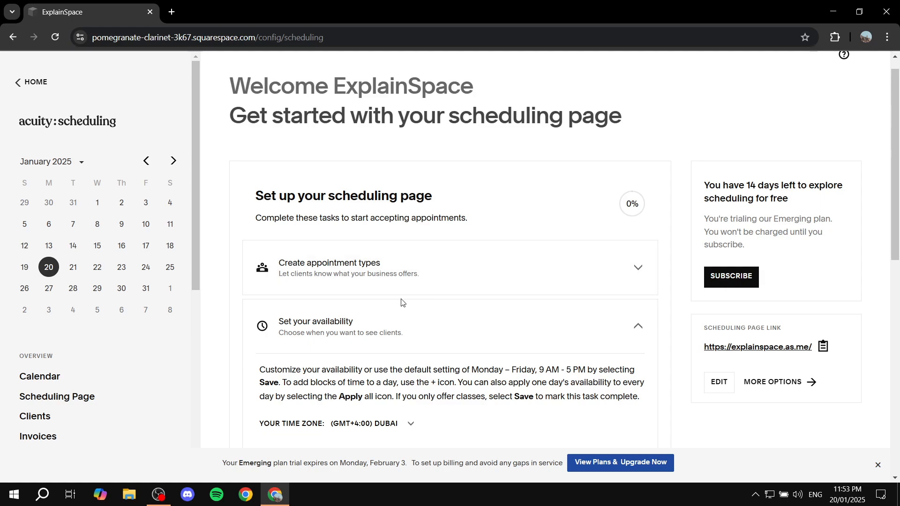
scroll(340, 328, "down", 1)
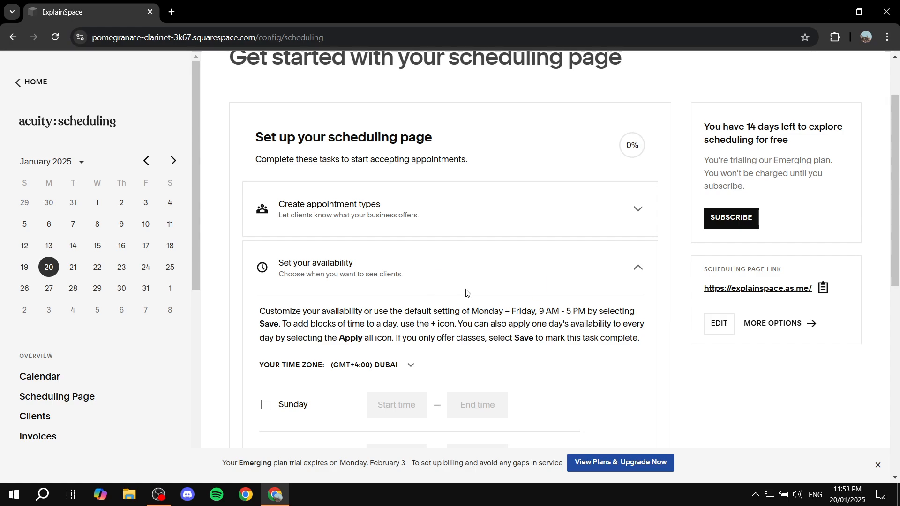
scroll(623, 301, "down", 4)
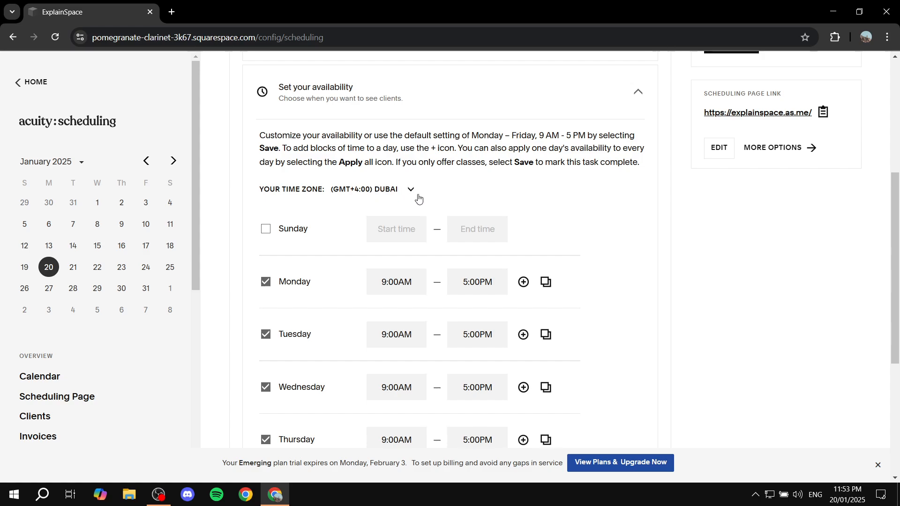
scroll(353, 241, "down", 5)
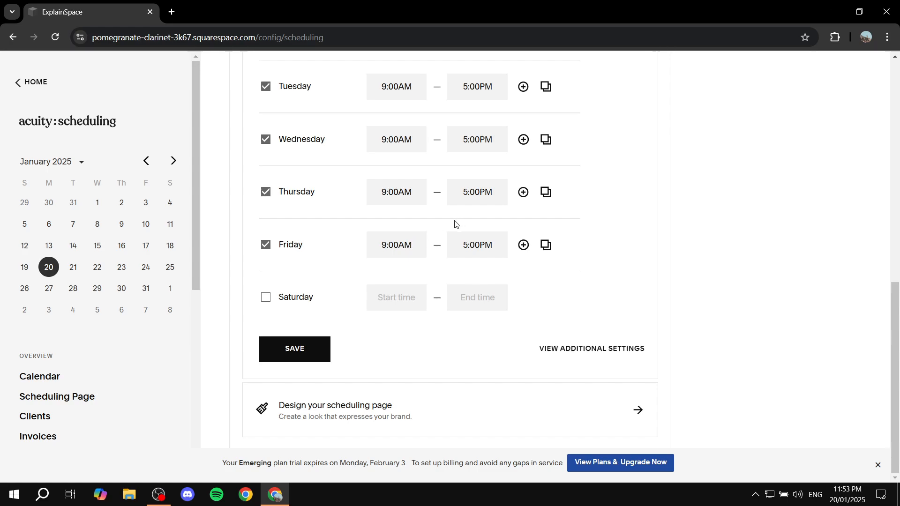
scroll(448, 227, "up", 4)
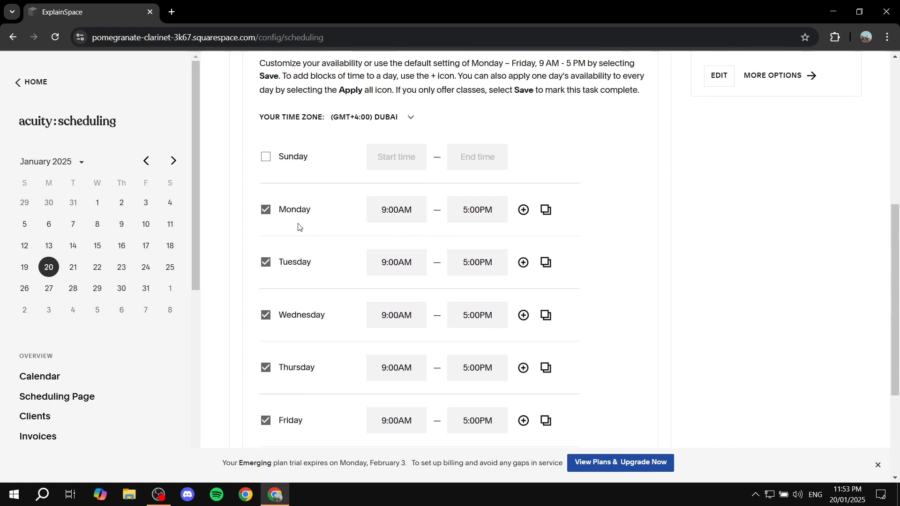
scroll(300, 235, "down", 3)
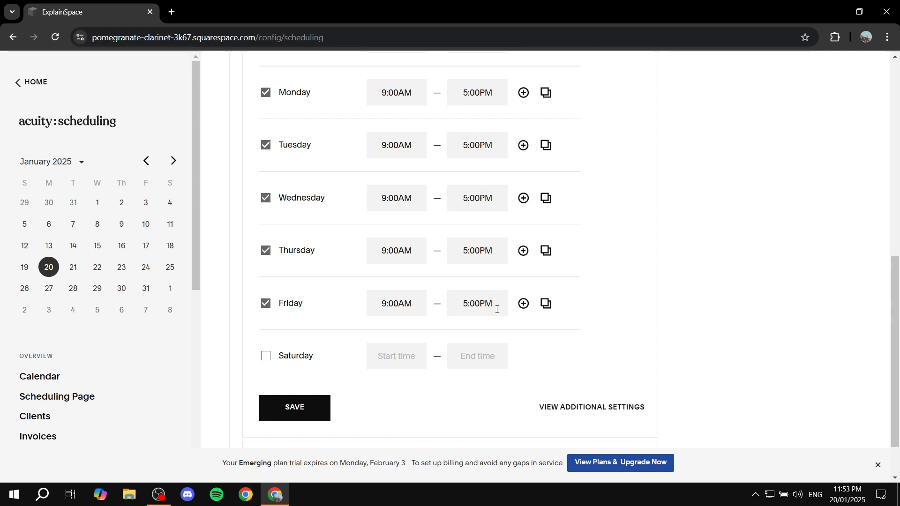
scroll(469, 308, "up", 5)
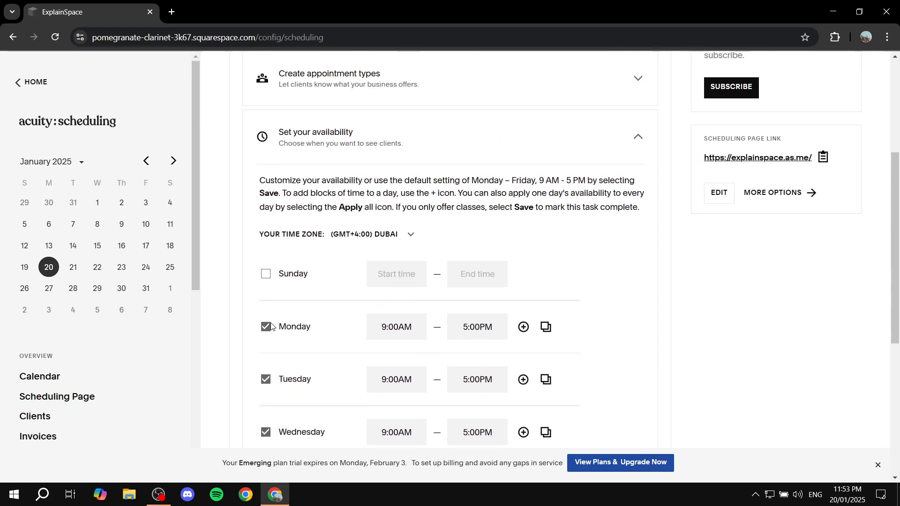
Mark Sunday as available and Friday as unavailable in the weekly availability
left_click(265, 276)
scroll(330, 335, "down", 4)
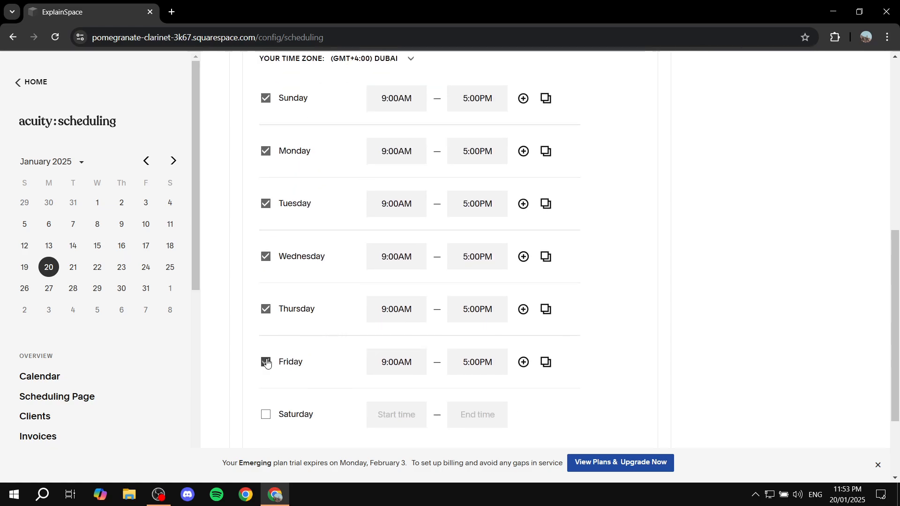
scroll(280, 229, "up", 1)
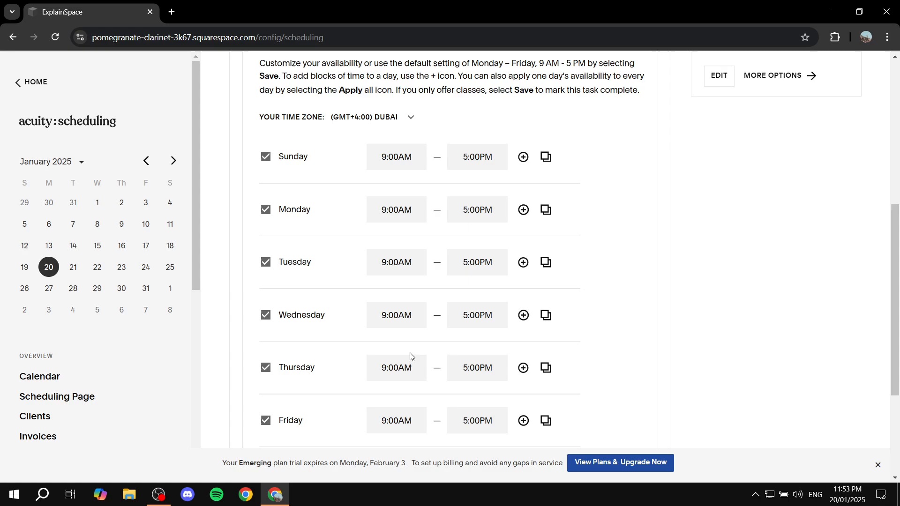
scroll(412, 358, "down", 4)
scroll(309, 229, "up", 4)
scroll(267, 311, "down", 3)
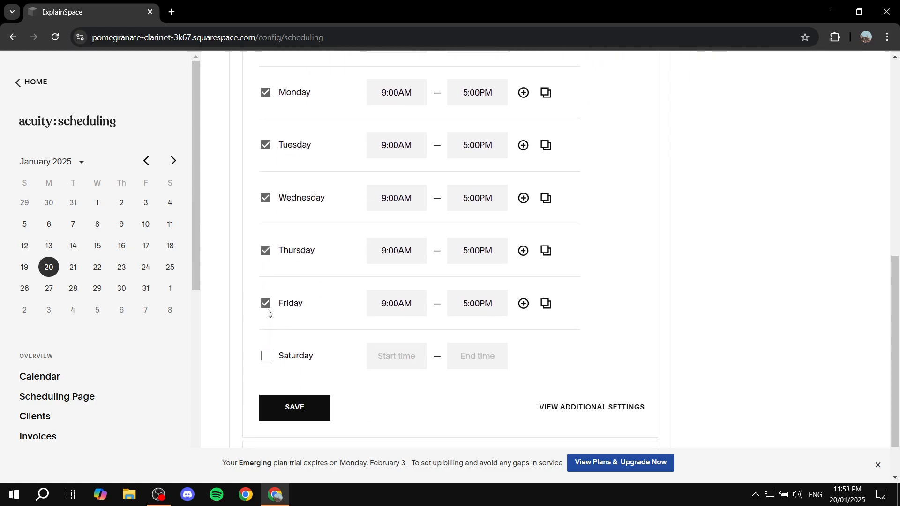
left_click(266, 304)
scroll(423, 313, "up", 1)
scroll(348, 186, "up", 2)
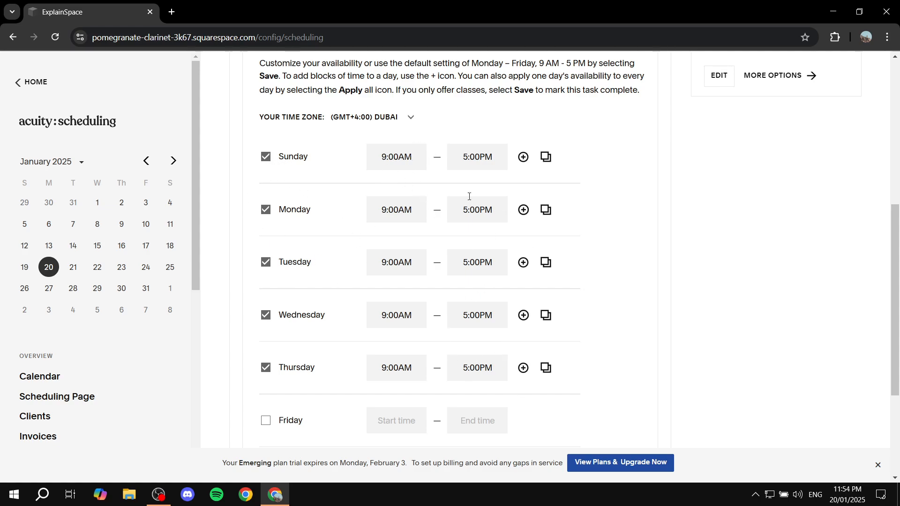
Set Sunday's start time to 12:00PM, and try adding and removing a second time block for that day
left_click_drag(411, 157, 289, 170)
type("12:00PM")
left_click(523, 159)
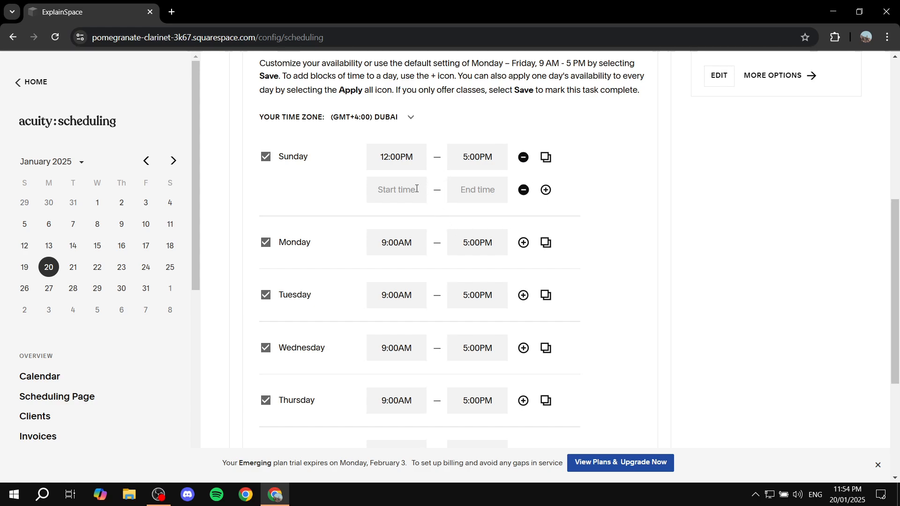
left_click(524, 191)
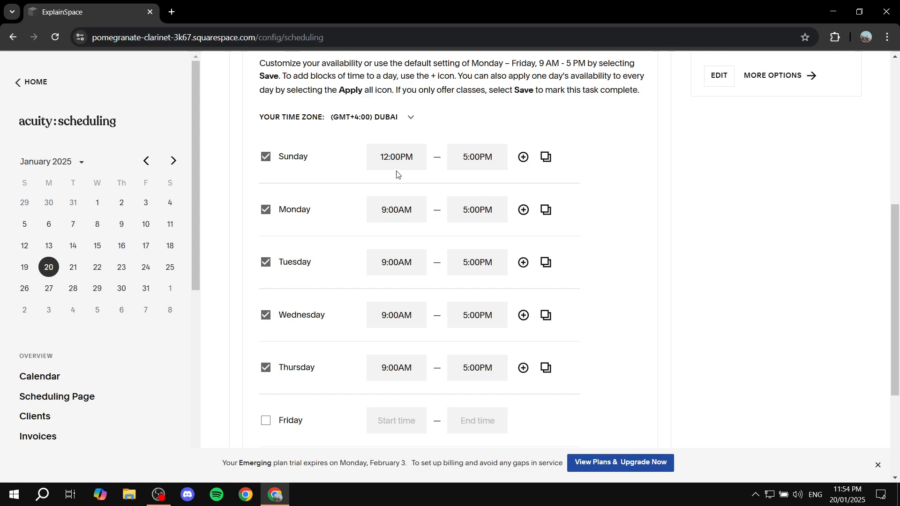
left_click_drag(381, 160, 511, 159)
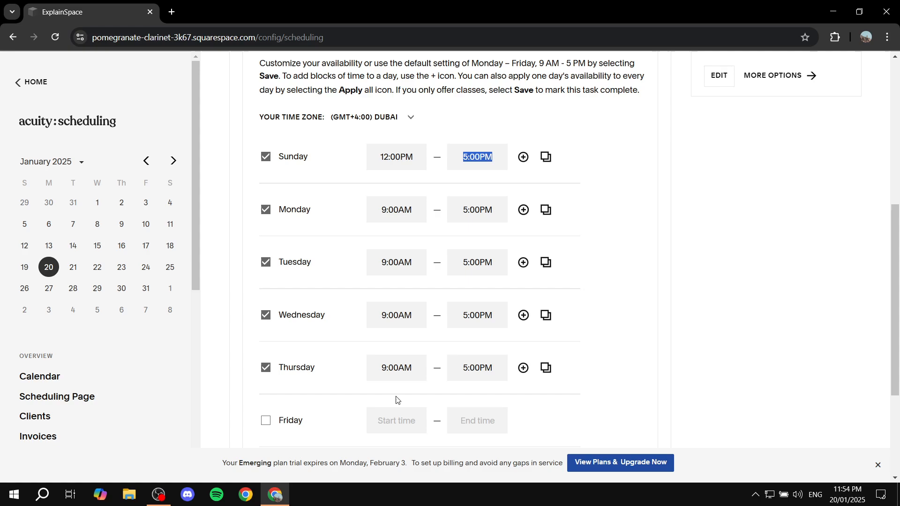
left_click(546, 160)
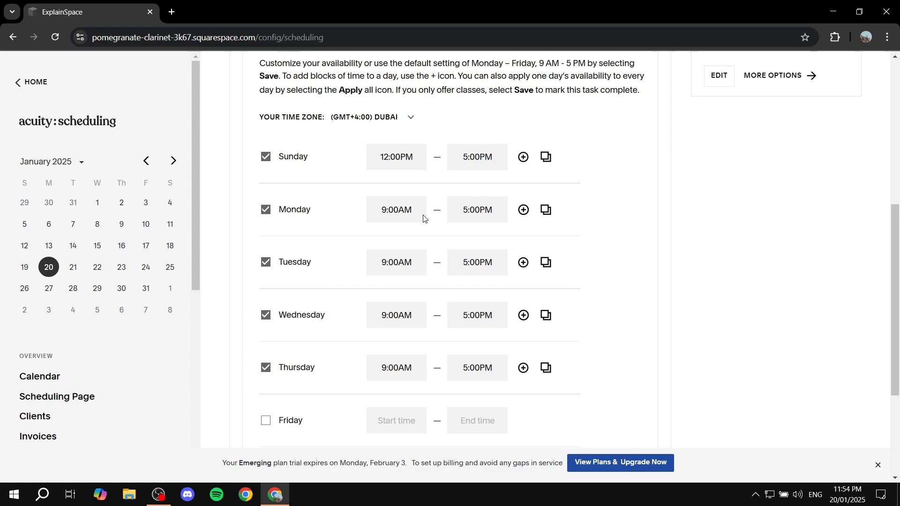
Apply Sunday's hours to every day, mark Friday and Saturday as unavailable, and save the weekly availability
left_click(547, 159)
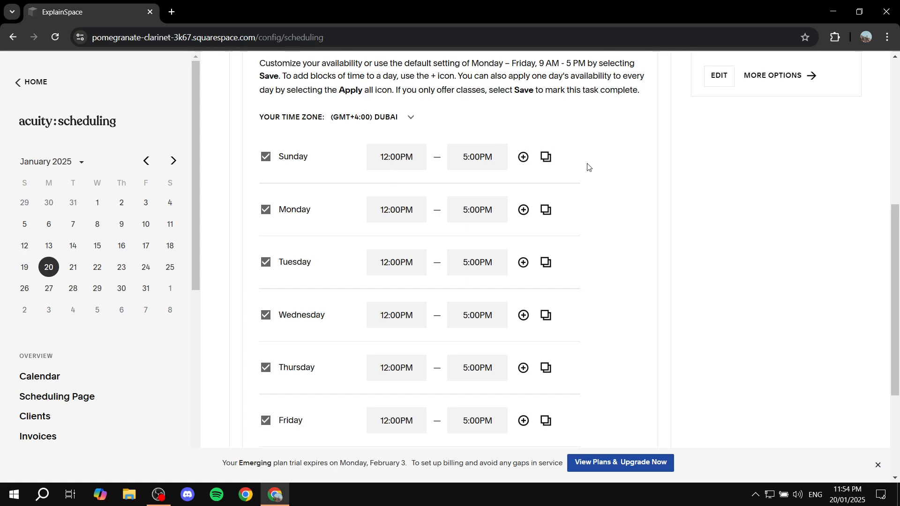
scroll(441, 228, "down", 3)
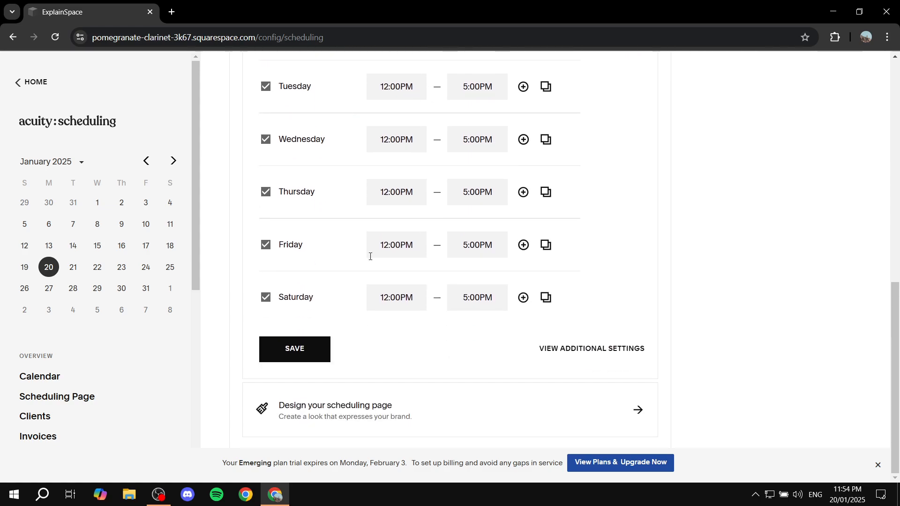
left_click(266, 245)
left_click(270, 301)
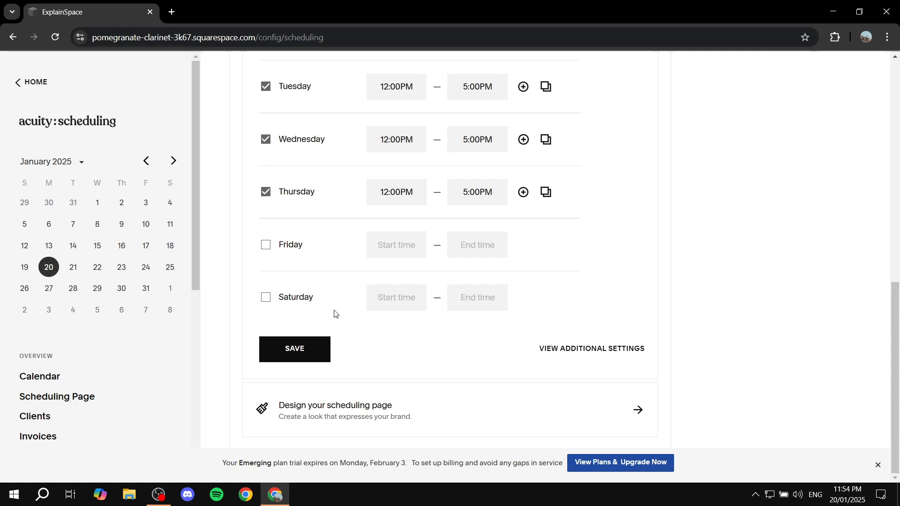
left_click(305, 350)
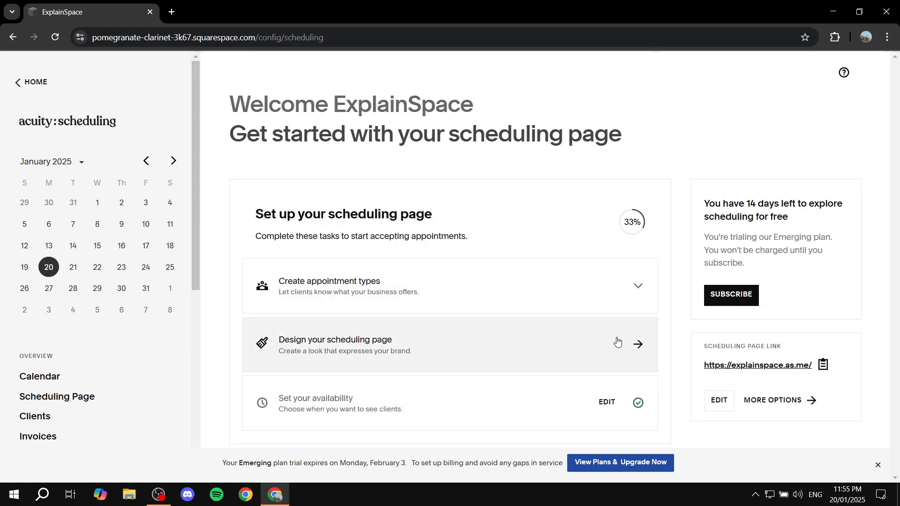
Reopen the completed Set your availability task and open its additional settings
left_click(635, 402)
scroll(525, 335, "down", 10)
scroll(534, 331, "down", 1)
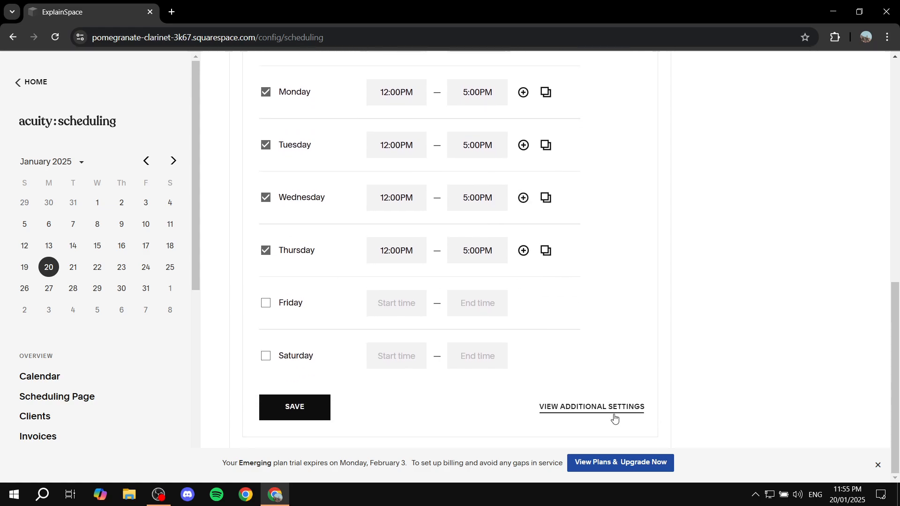
left_click(595, 413)
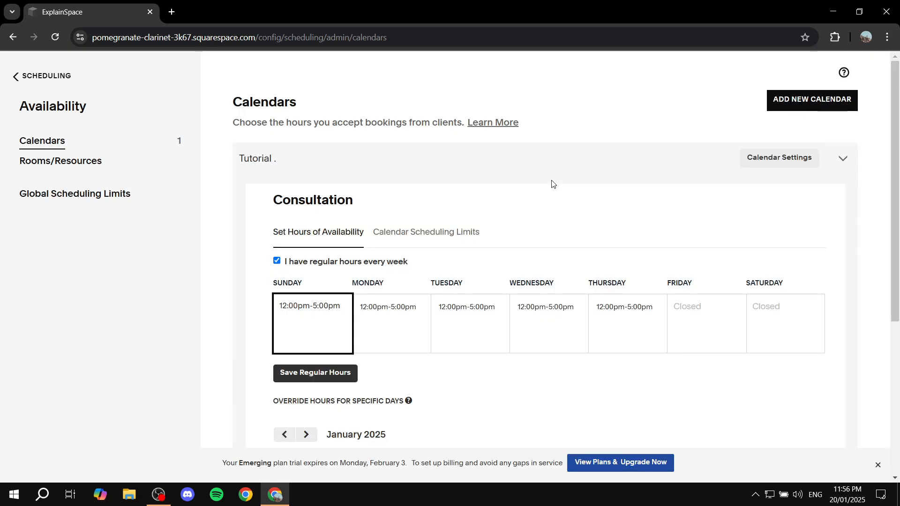
Override the hours for January 23 with an empty entry so that the day is closed
scroll(333, 336, "down", 1)
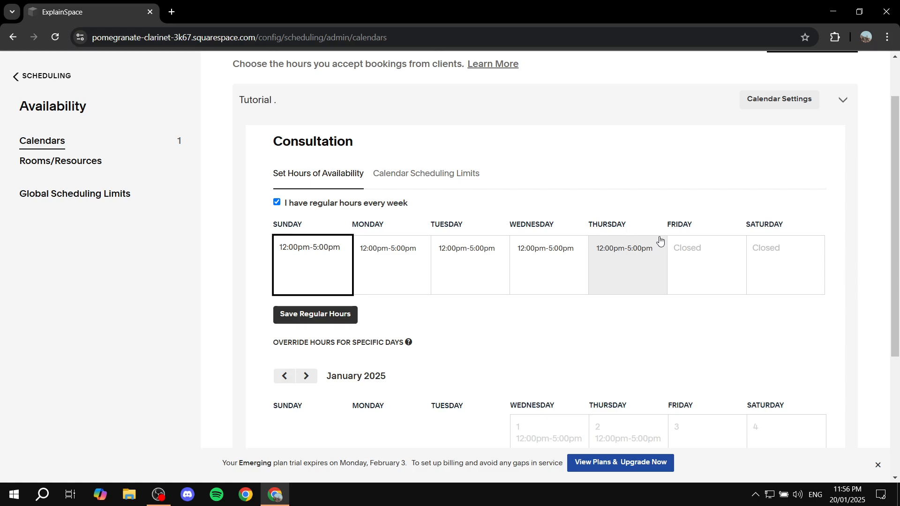
scroll(660, 241, "down", 4)
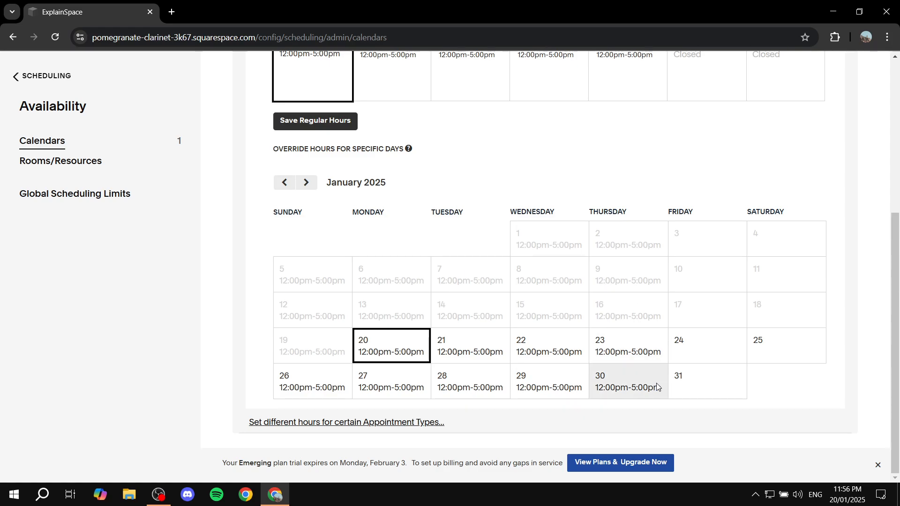
left_click(623, 351)
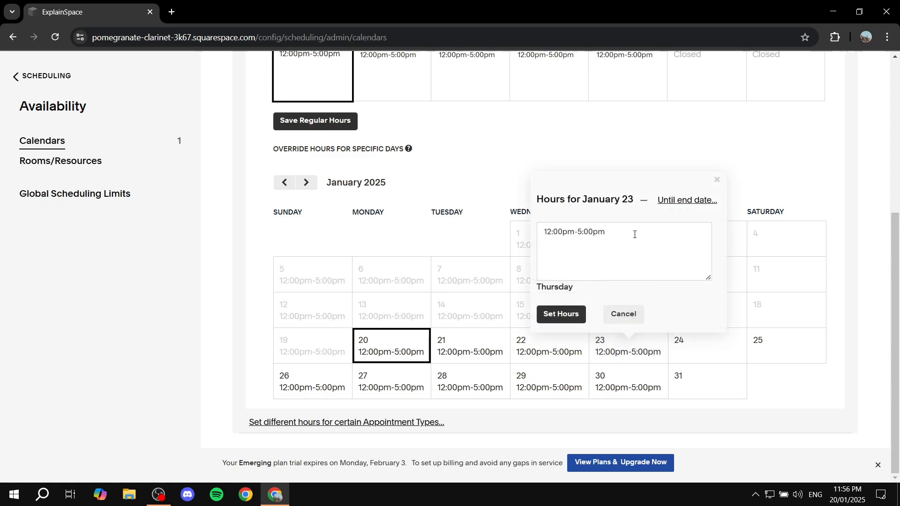
left_click_drag(632, 233, 488, 251)
key("BackSpace")
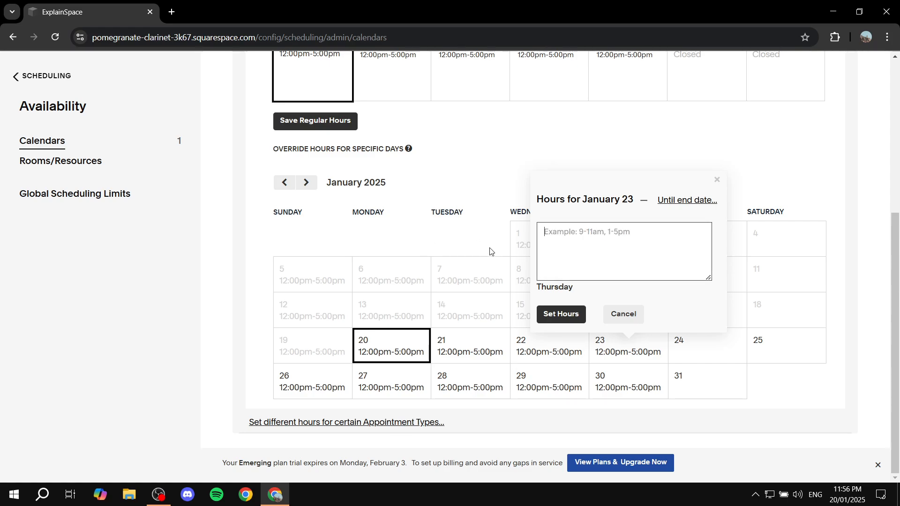
left_click(564, 314)
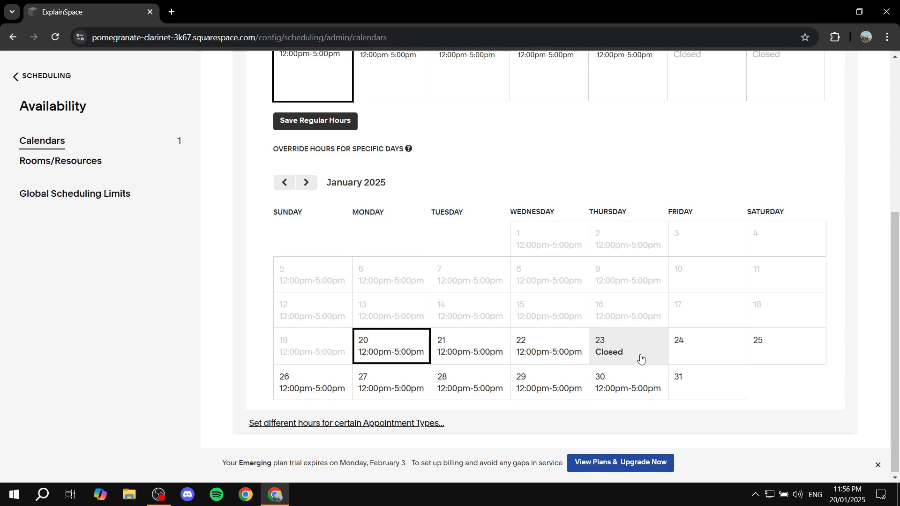
Open the Consultation calendar's scheduling limits and examine how few hours and how many days ahead clients can book
scroll(625, 370, "up", 5)
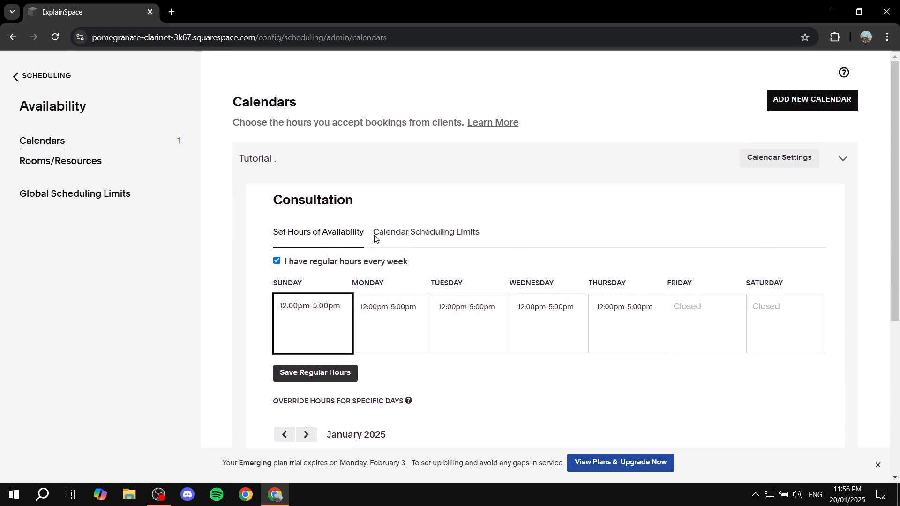
left_click_drag(268, 202, 414, 195)
left_click(414, 196)
left_click(432, 236)
scroll(609, 263, "down", 3)
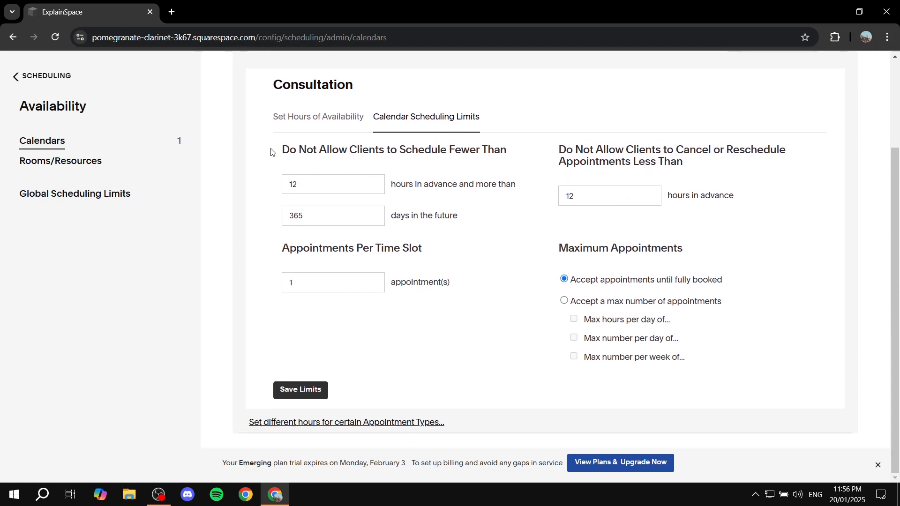
left_click_drag(273, 150, 515, 156)
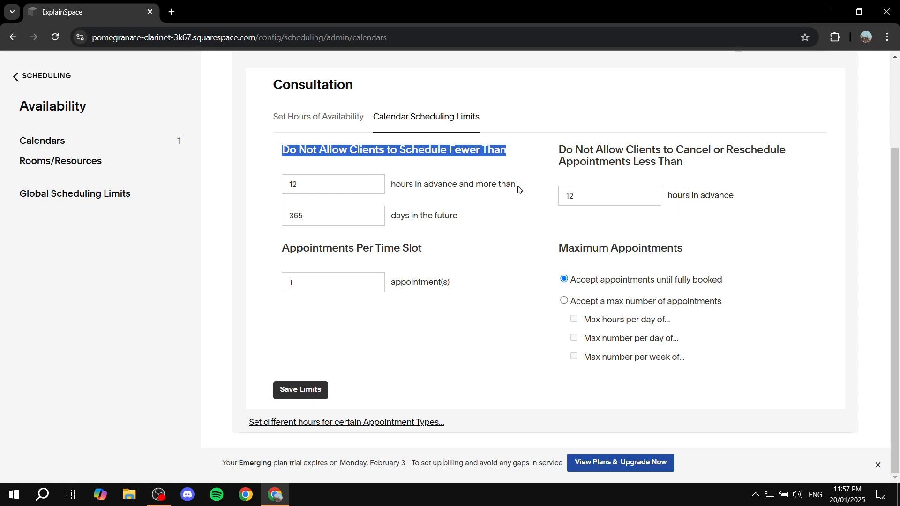
left_click_drag(335, 185, 217, 208)
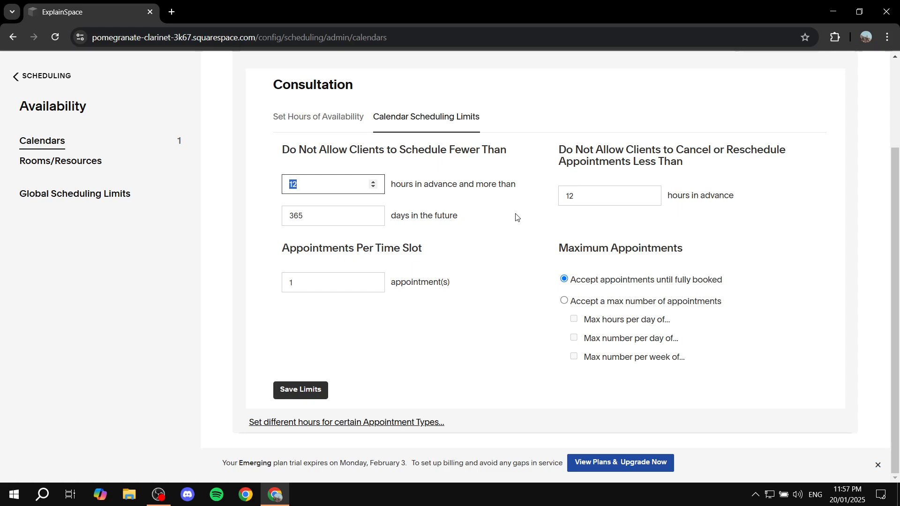
left_click(505, 204)
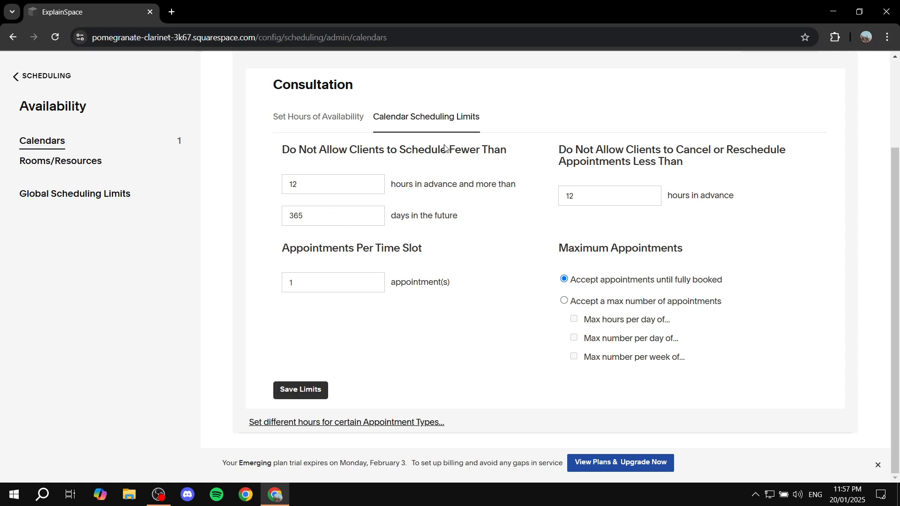
left_click_drag(418, 150, 525, 149)
left_click(540, 151)
double_click(327, 214)
left_click(494, 225)
Review the limit for cancelling or rescheduling appointments and recheck the advance booking limits
left_click_drag(557, 159, 822, 151)
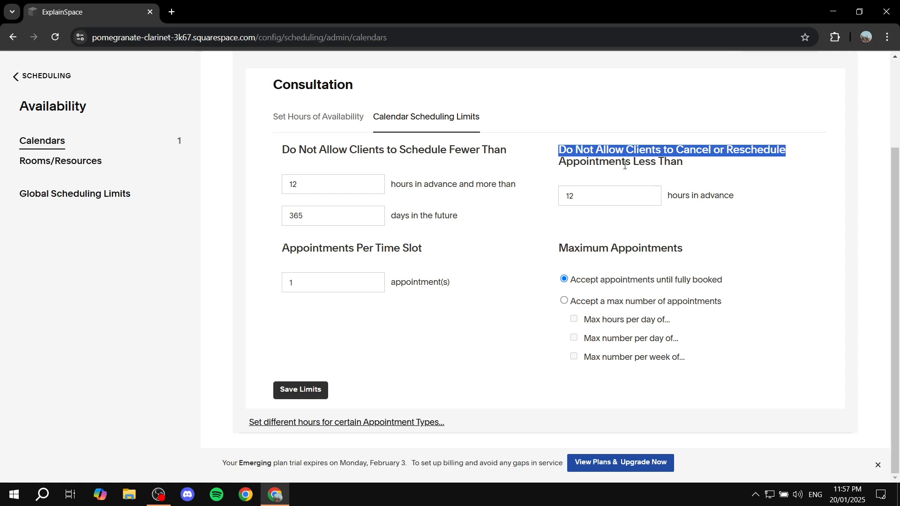
left_click_drag(626, 165, 748, 162)
left_click(748, 162)
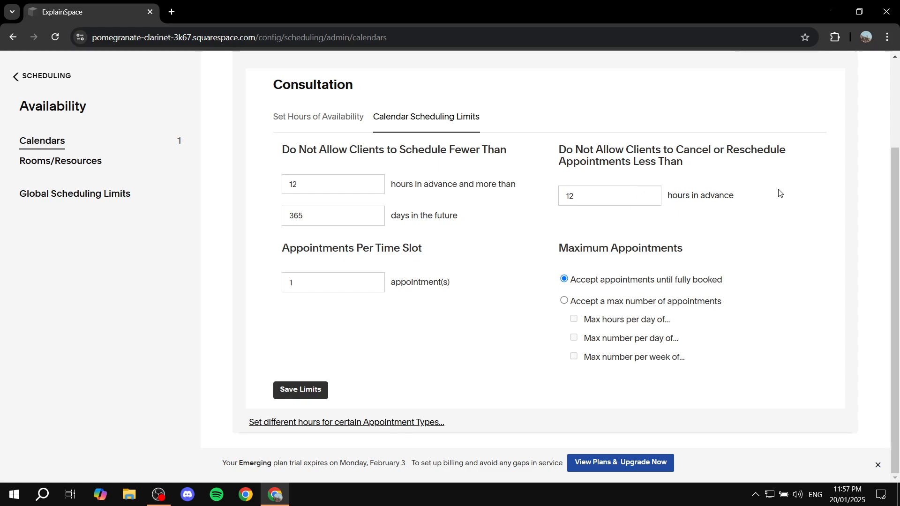
left_click_drag(311, 217, 207, 224)
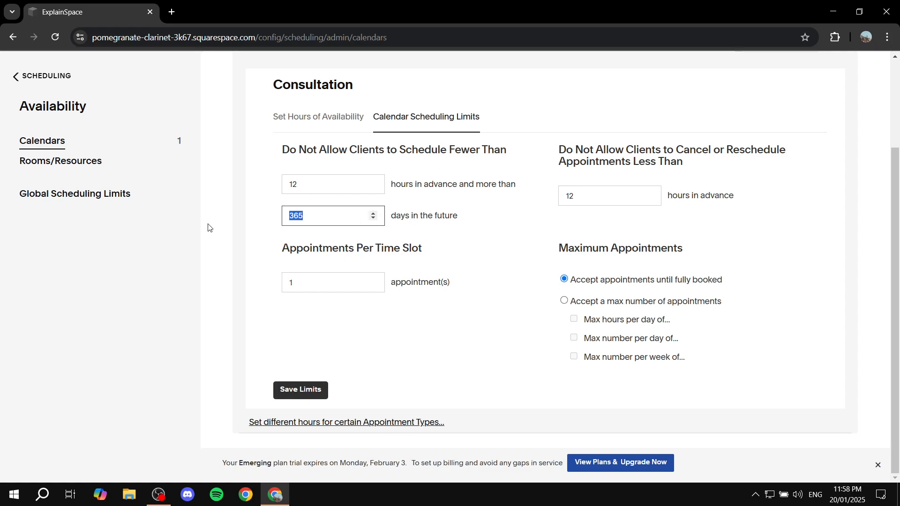
left_click(381, 181)
left_click(525, 192)
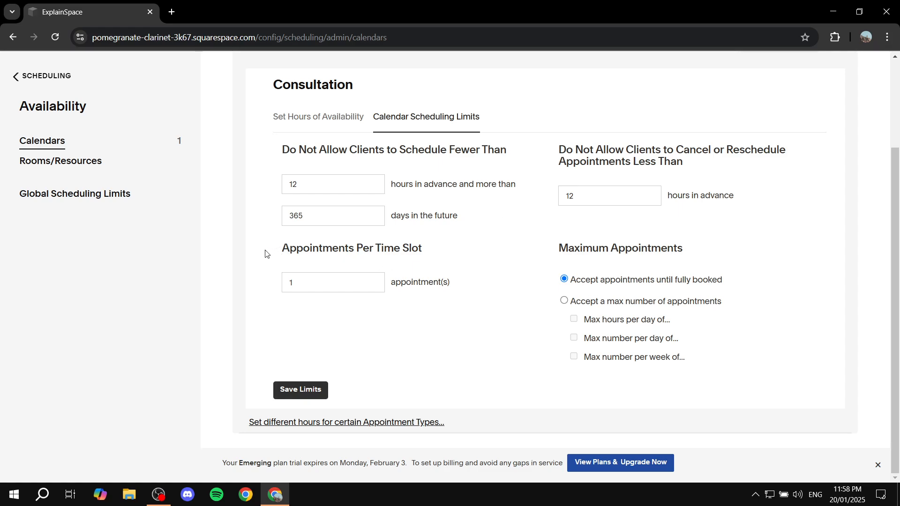
Review the appointments allowed per time slot and the maximum appointments options
left_click_drag(265, 253, 444, 249)
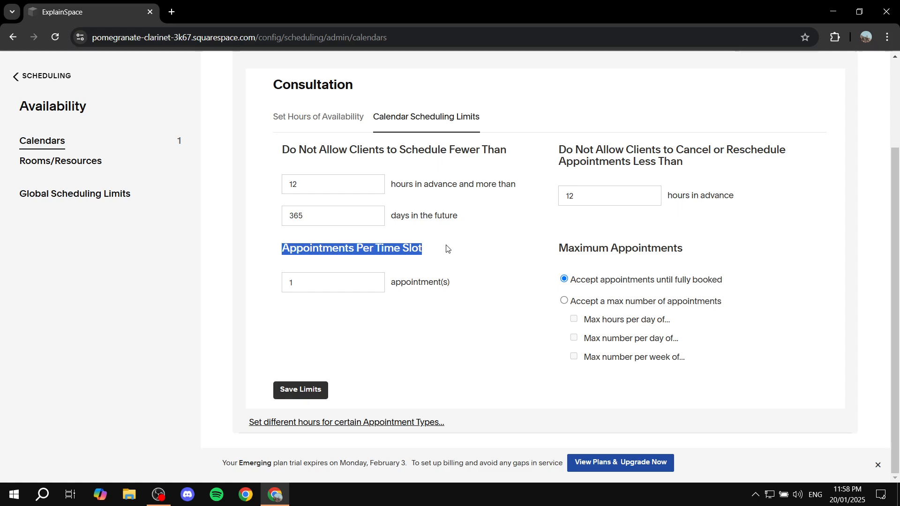
left_click(447, 249)
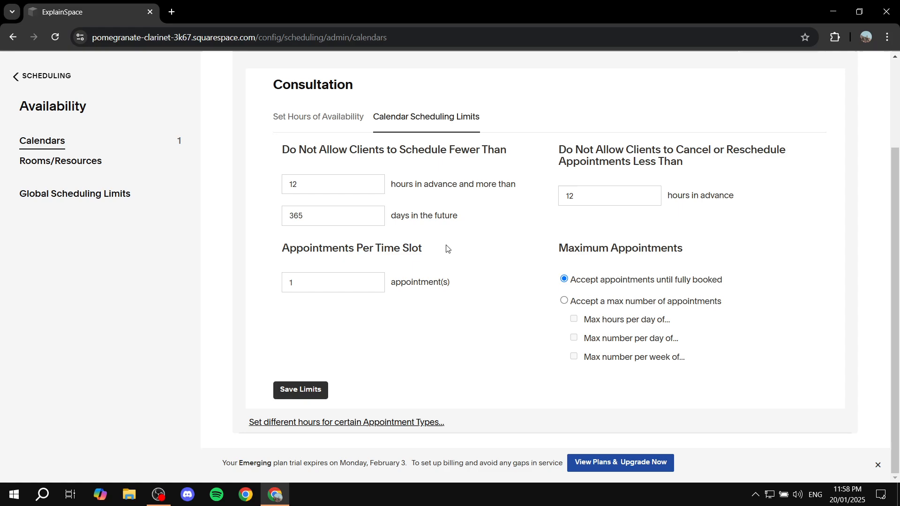
left_click(332, 281)
left_click(221, 285)
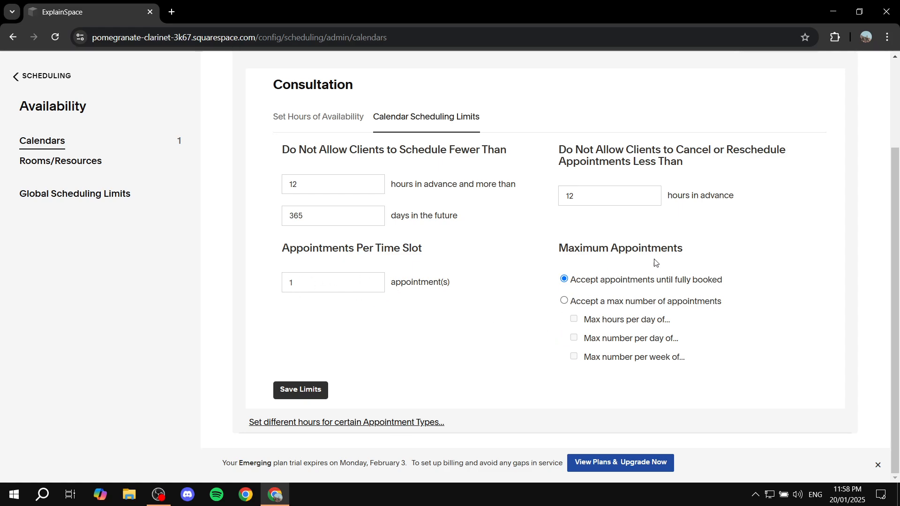
left_click_drag(559, 248, 703, 249)
left_click(723, 249)
Save the calendar scheduling limits and return to the scheduling overview
left_click(301, 389)
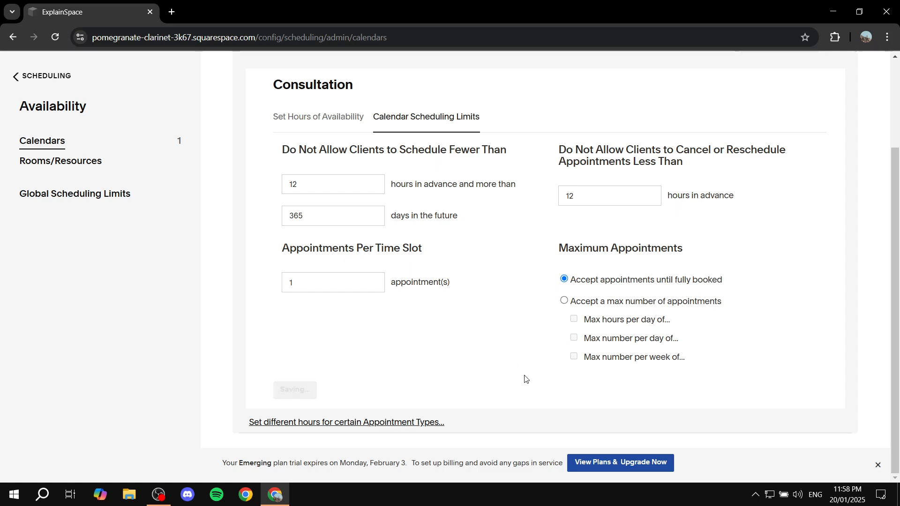
scroll(20, 77, "up", 5)
left_click(20, 78)
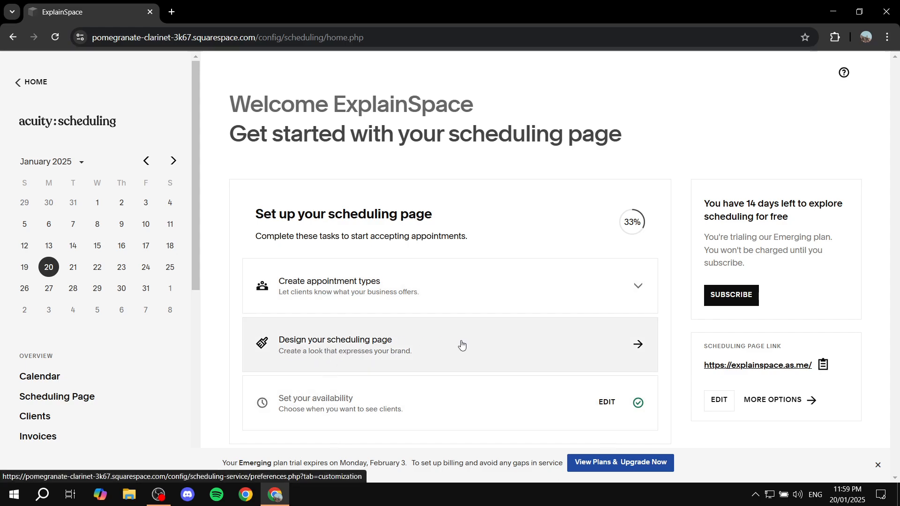
Open the Design your scheduling page task, examine its appearance settings, and return to the scheduling overview
left_click(352, 362)
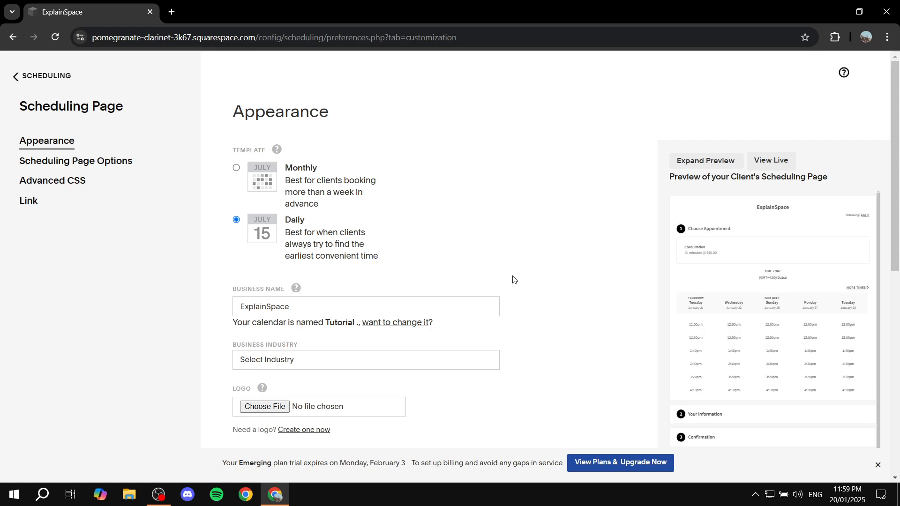
scroll(354, 223, "down", 9)
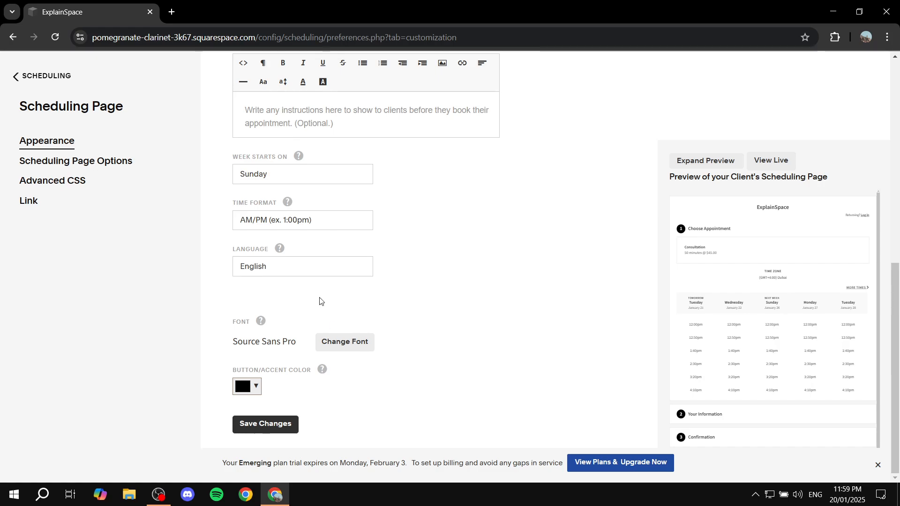
scroll(422, 234, "up", 3)
scroll(412, 244, "up", 5)
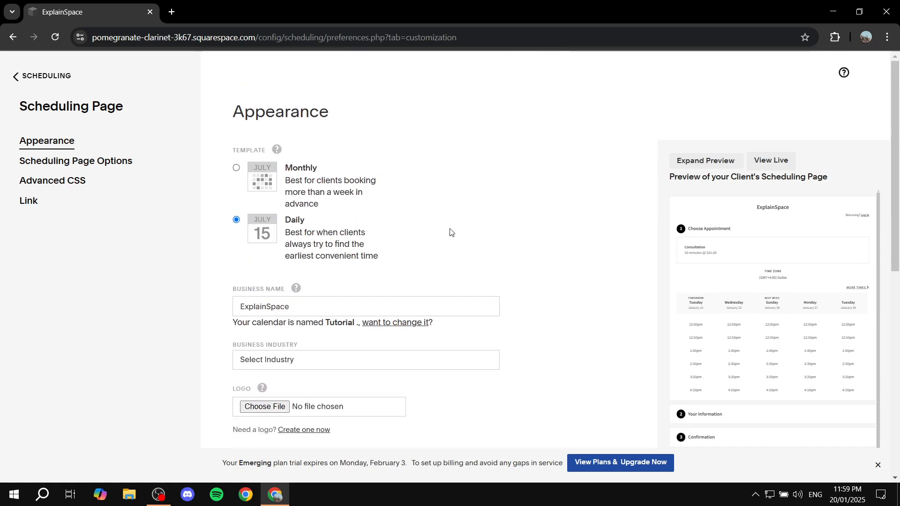
scroll(422, 263, "down", 9)
scroll(485, 309, "up", 9)
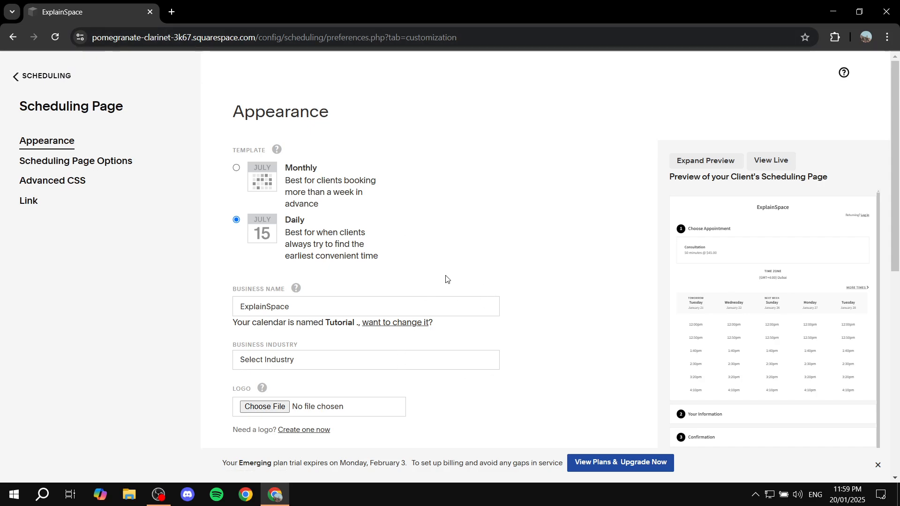
left_click(18, 80)
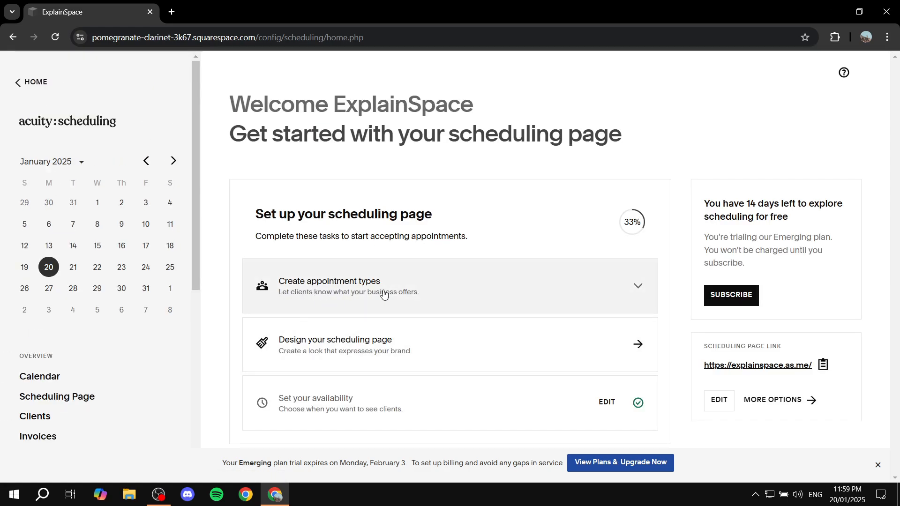
Expand the Create appointment types task to view its form, and open the Appointment Types business settings
left_click(332, 284)
scroll(338, 288, "down", 2)
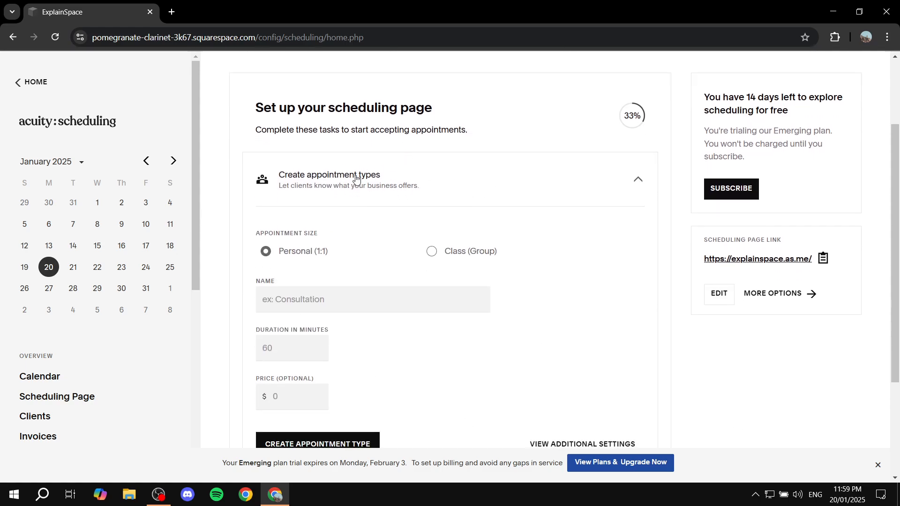
scroll(66, 383, "down", 4)
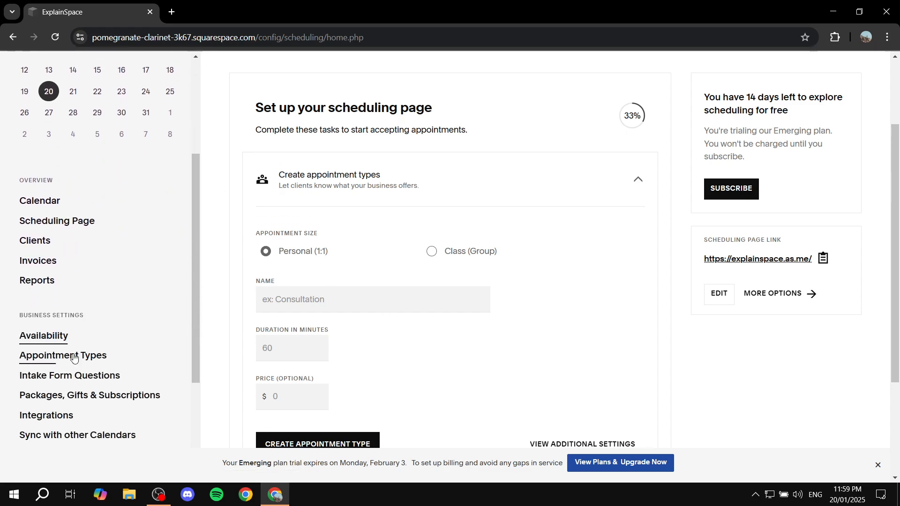
left_click(72, 360)
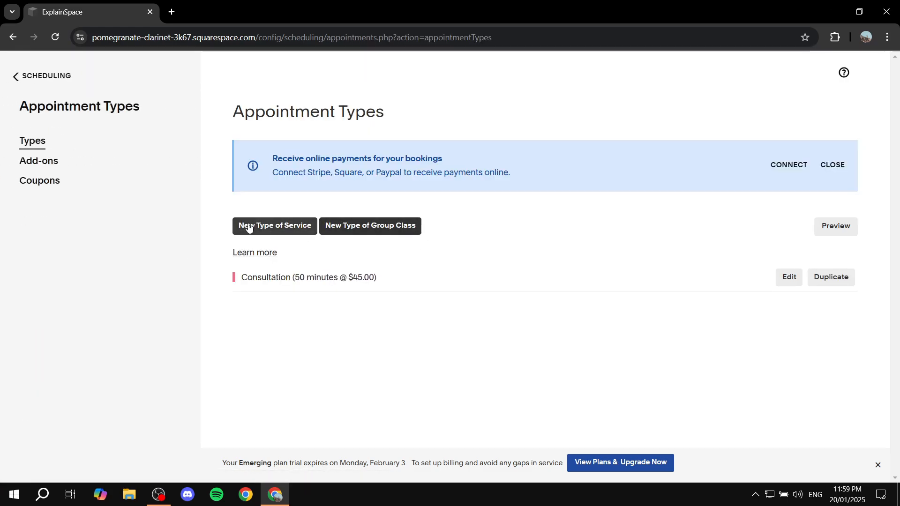
Start a new type of service and name it Test Service
left_click(287, 228)
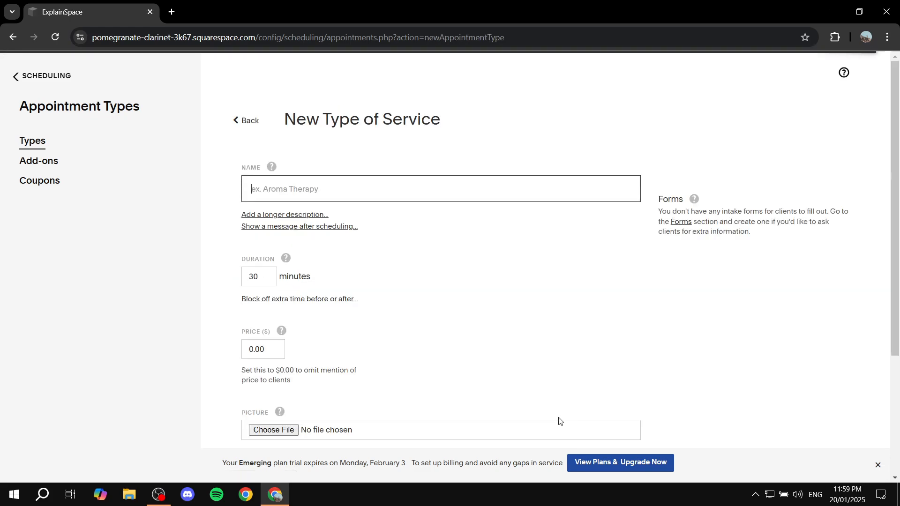
left_click(369, 193)
type("Test Service")
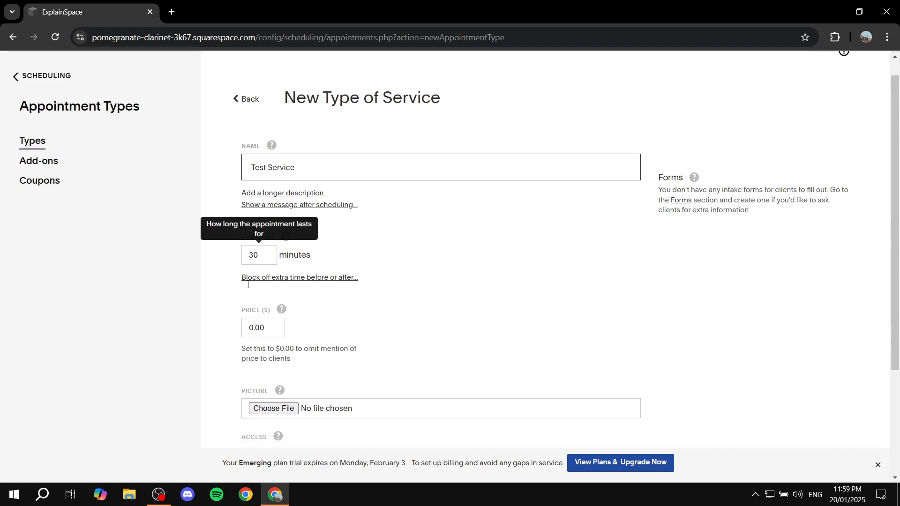
Set the price of the new Test Service to $20
scroll(351, 272, "down", 1)
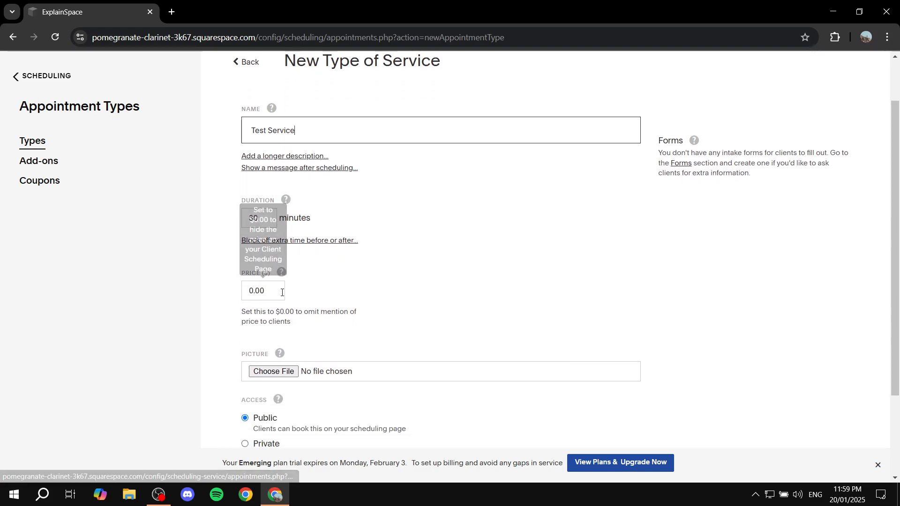
left_click(268, 292)
double_click(268, 292)
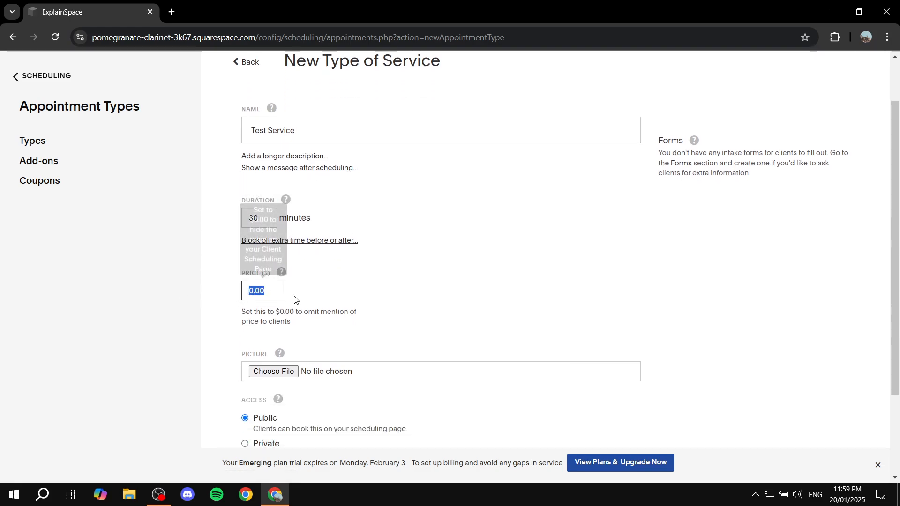
type("20")
left_click(331, 289)
scroll(331, 289, "down", 3)
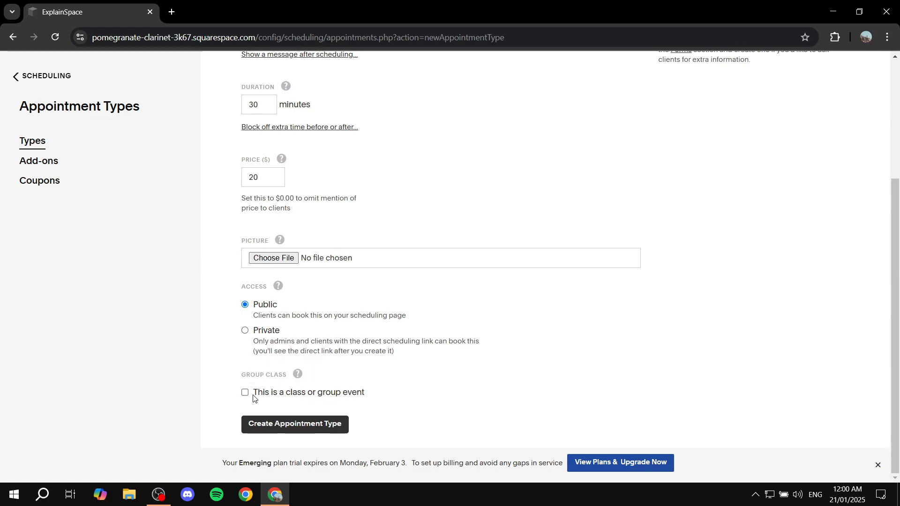
Try the class or group event option with clients required to sign up for all offered times, and turn it off again
left_click(334, 395)
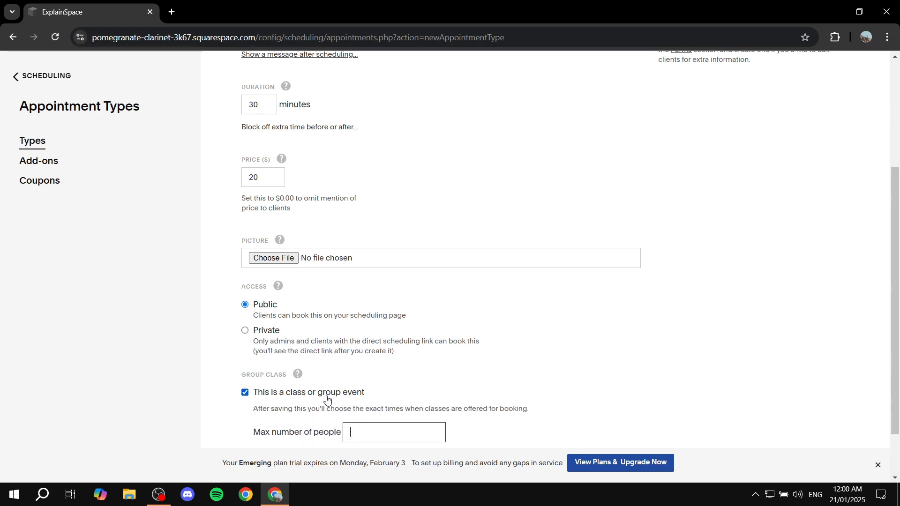
scroll(278, 327, "down", 1)
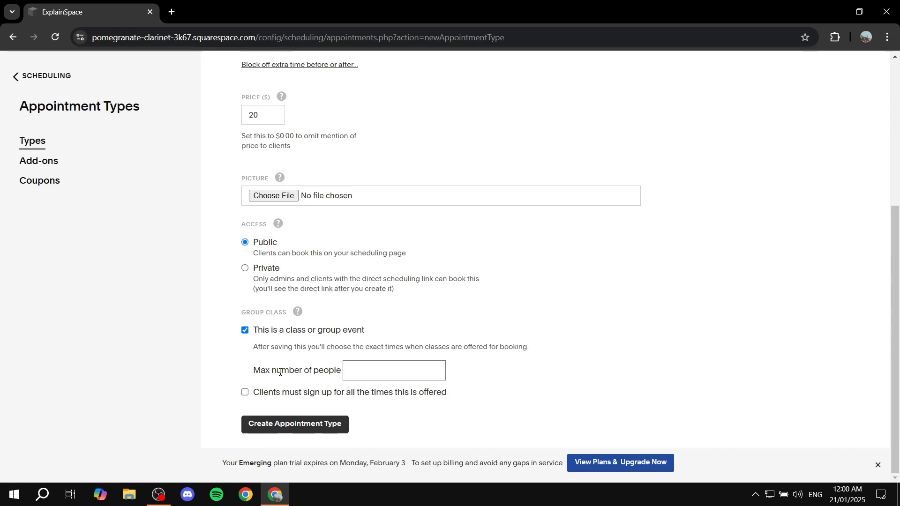
left_click_drag(281, 373, 317, 372)
left_click(477, 371)
left_click(324, 391)
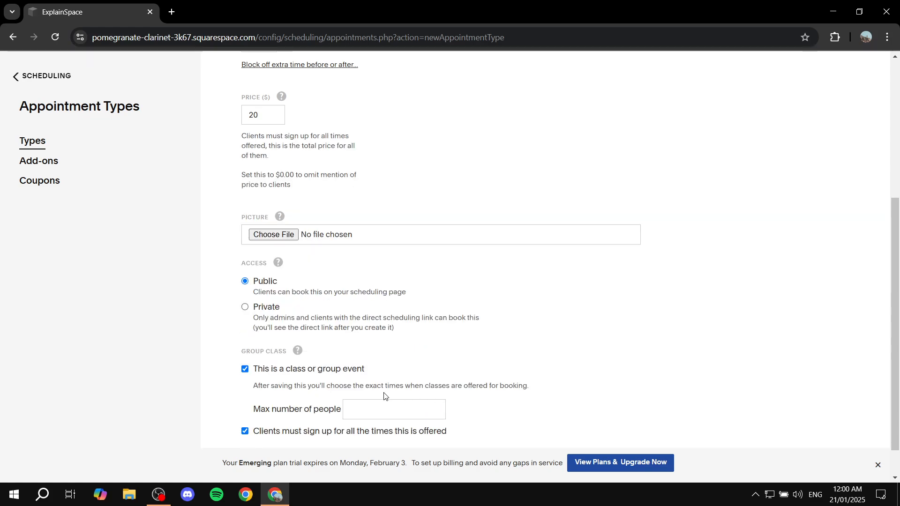
scroll(384, 396, "down", 1)
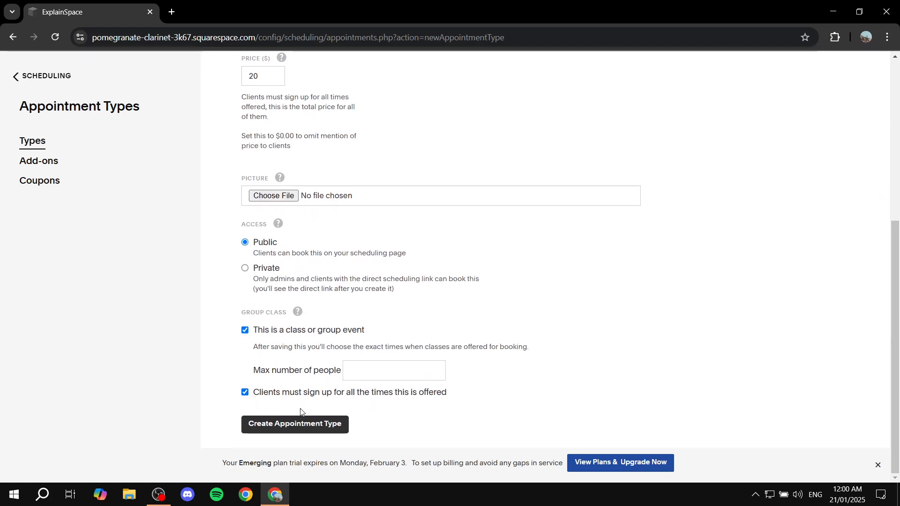
left_click(423, 397)
left_click(254, 332)
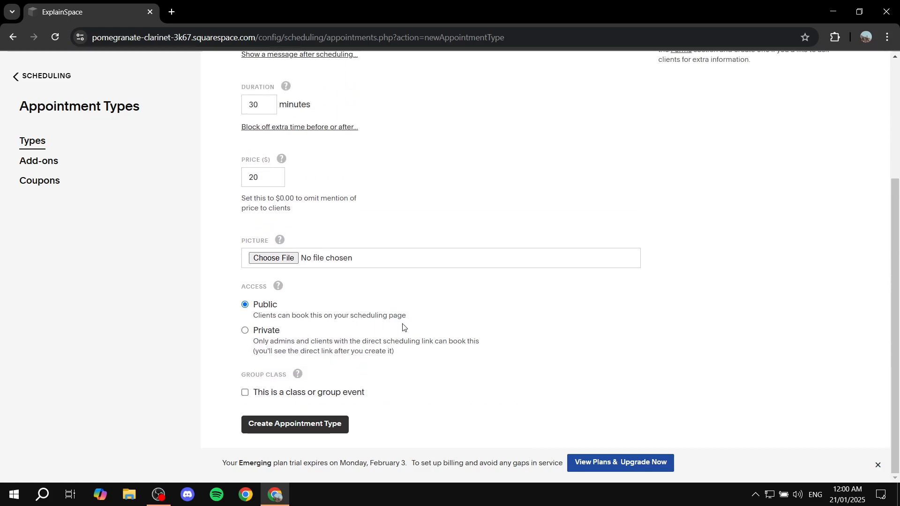
Leave the new service form for the Add-ons page, discarding the unsaved changes
scroll(413, 327, "up", 4)
scroll(420, 325, "down", 4)
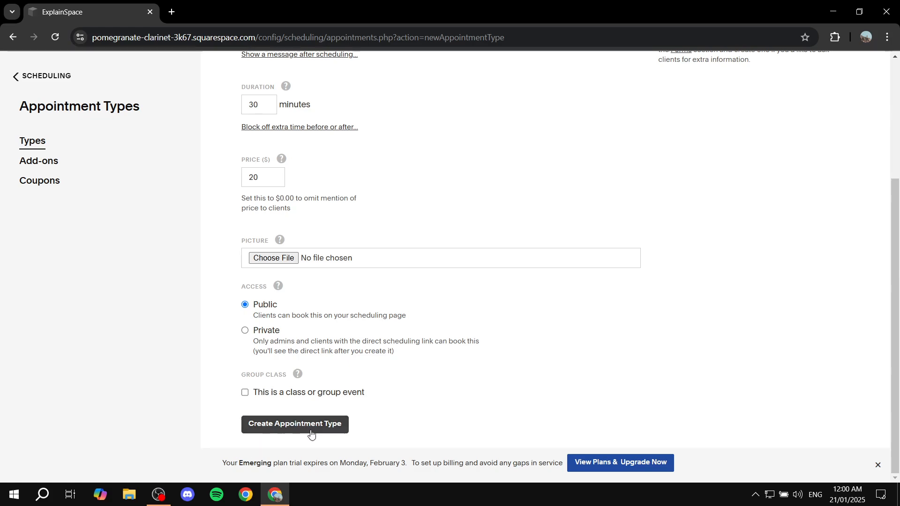
left_click(52, 168)
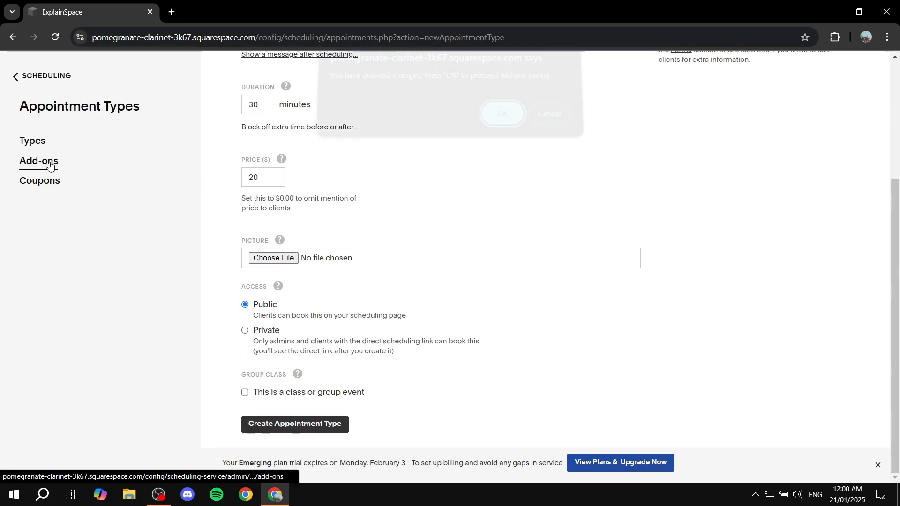
left_click(499, 125)
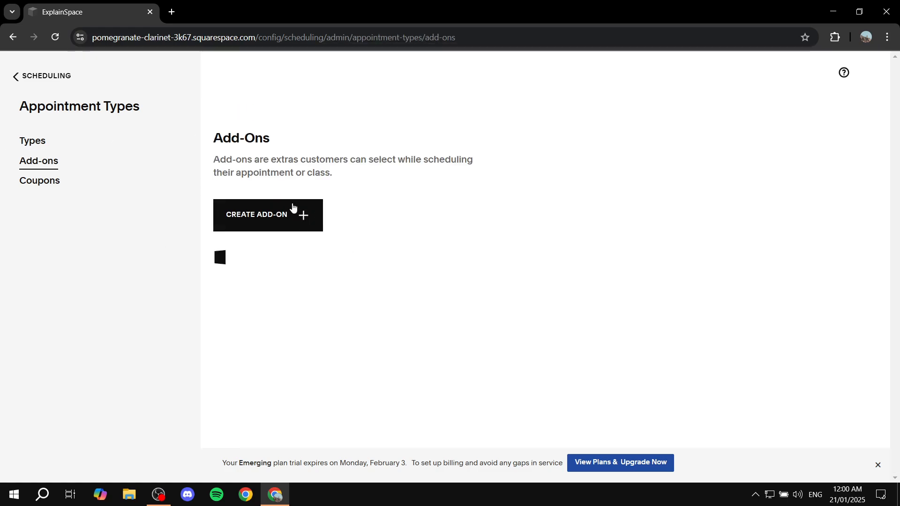
Open a new add-on form and examine its name, additional price and additional duration fields
left_click(311, 207)
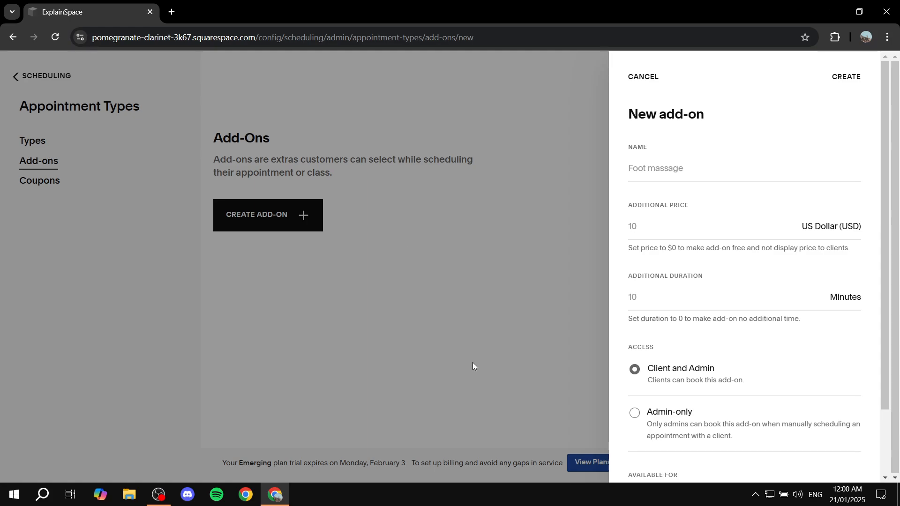
left_click(674, 170)
left_click(675, 173)
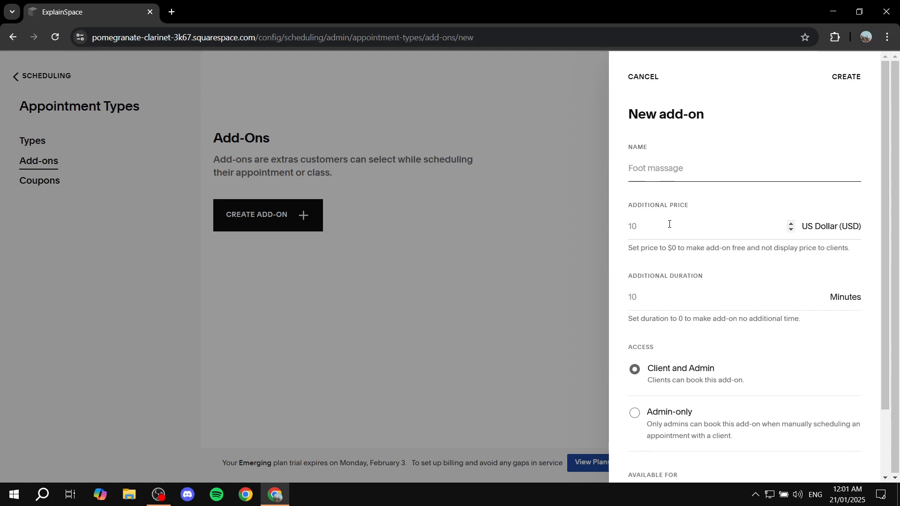
left_click_drag(630, 206, 728, 205)
left_click(731, 205)
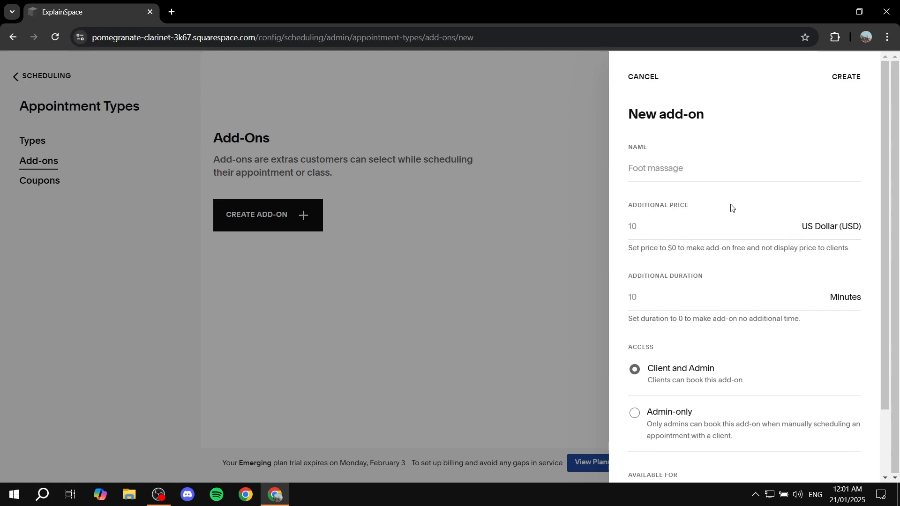
scroll(730, 204, "down", 2)
left_click_drag(626, 199, 714, 198)
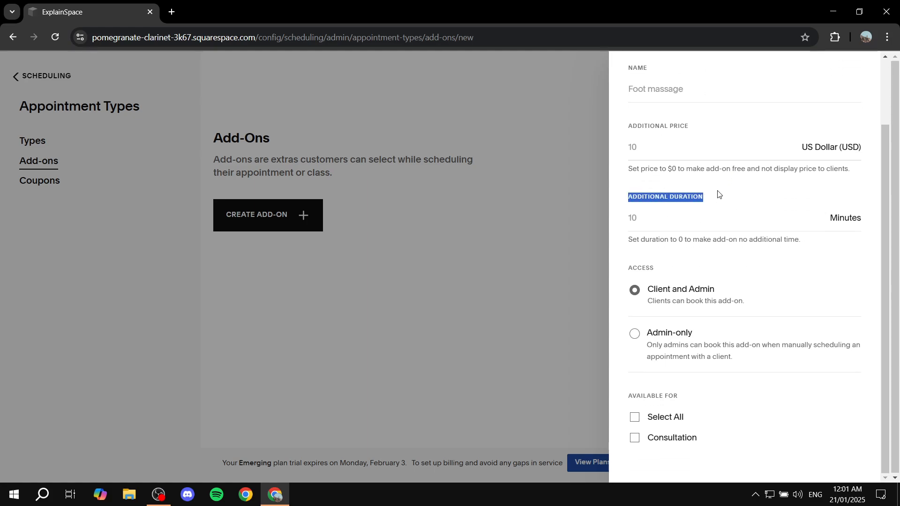
left_click(719, 194)
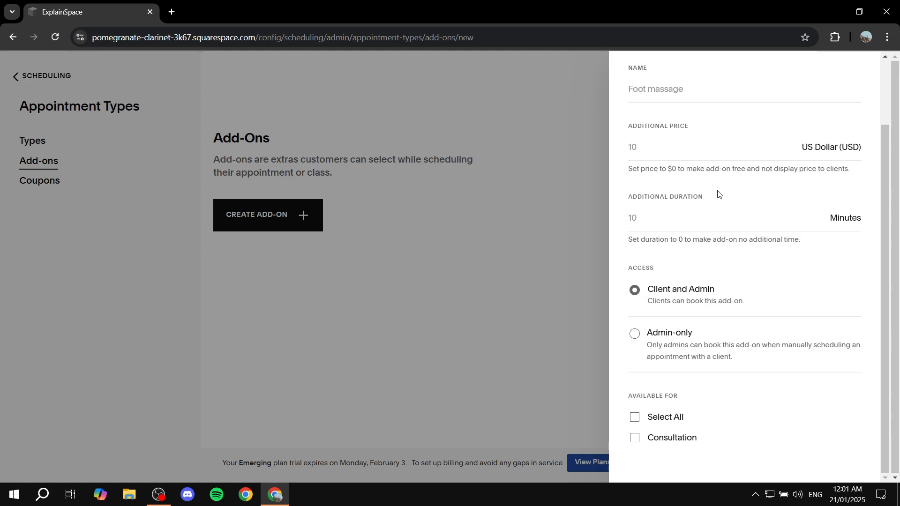
Set the add-on's additional duration to 5 minutes, review its access and availability options, and cancel the new add-on
left_click(709, 229)
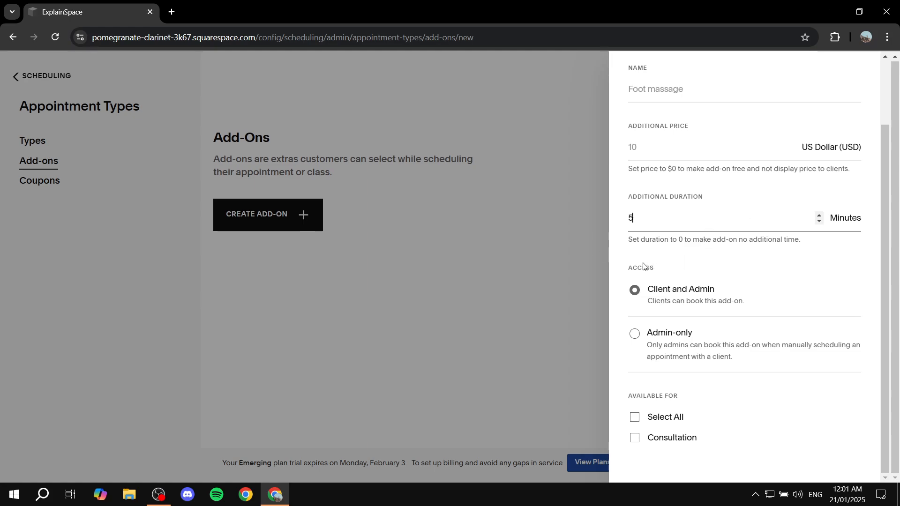
left_click_drag(626, 269, 685, 269)
left_click(684, 269)
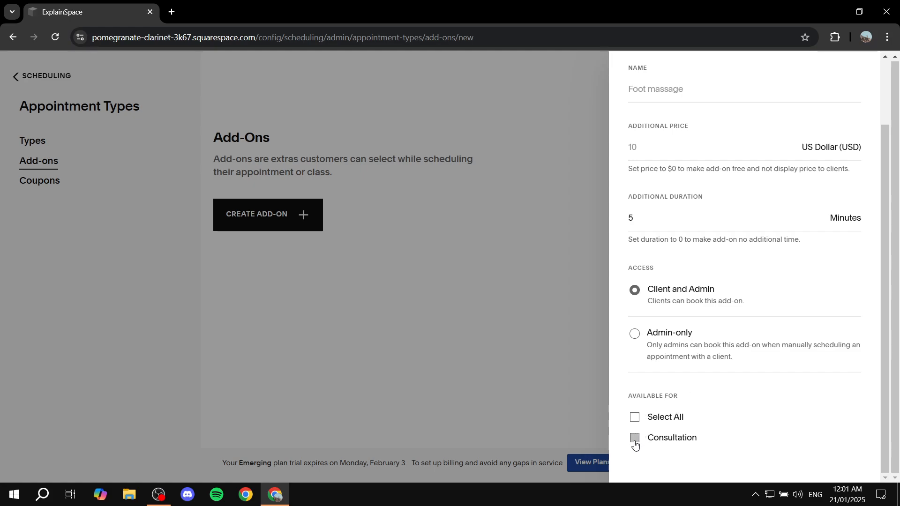
scroll(657, 145, "up", 2)
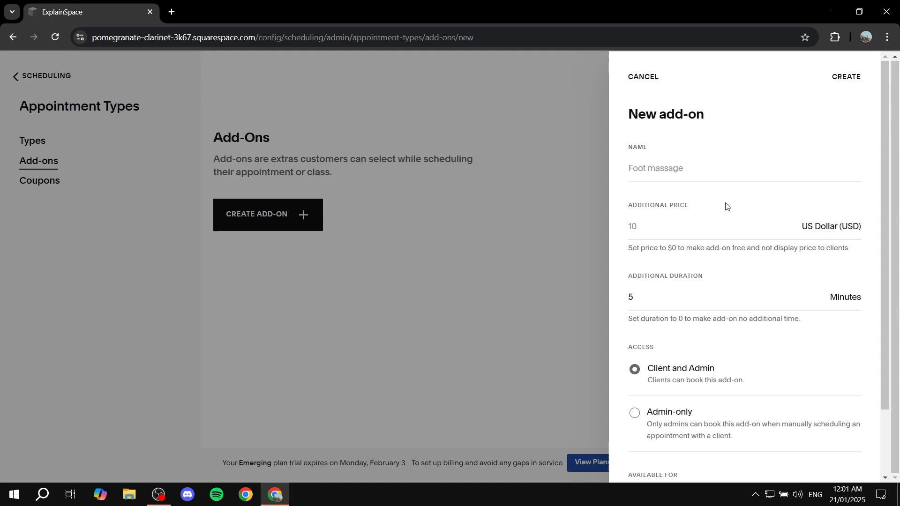
scroll(737, 372, "down", 2)
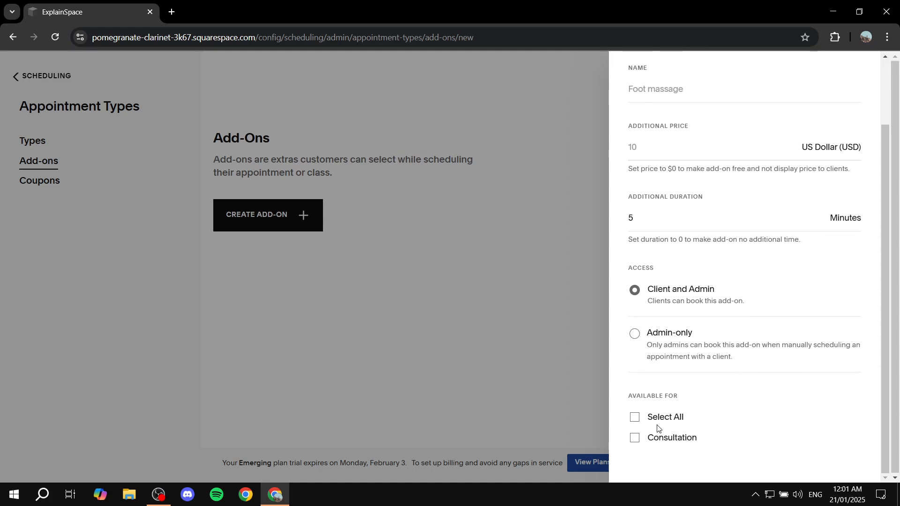
scroll(677, 336, "up", 1)
scroll(677, 335, "up", 1)
left_click(646, 77)
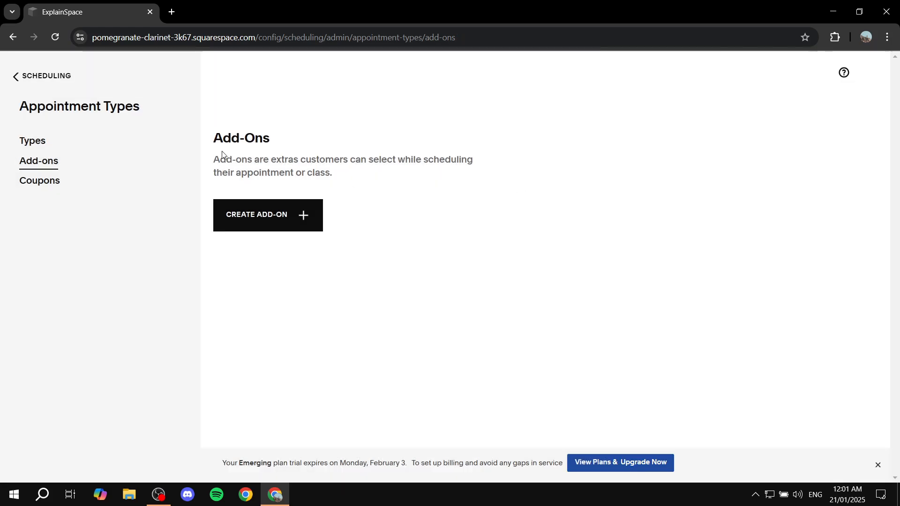
View the appointment types list and the Coupons page, and return to the main website dashboard
left_click(32, 141)
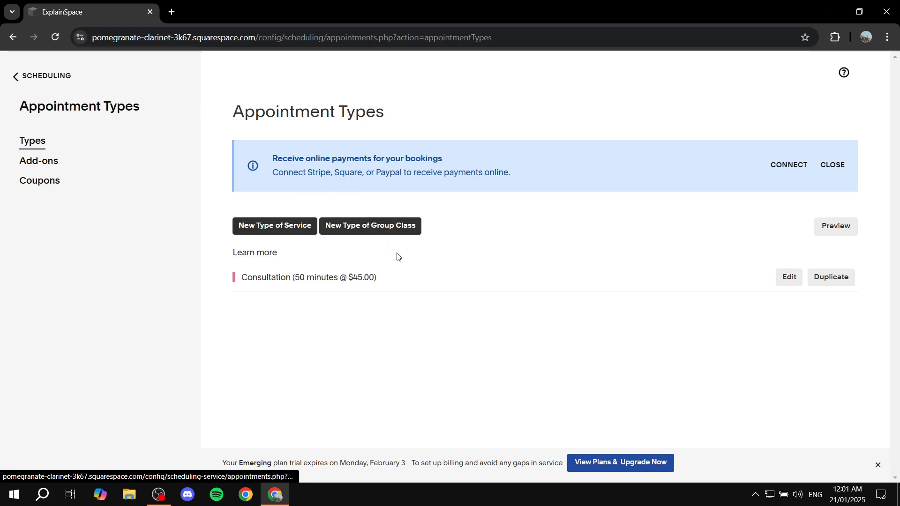
left_click(34, 182)
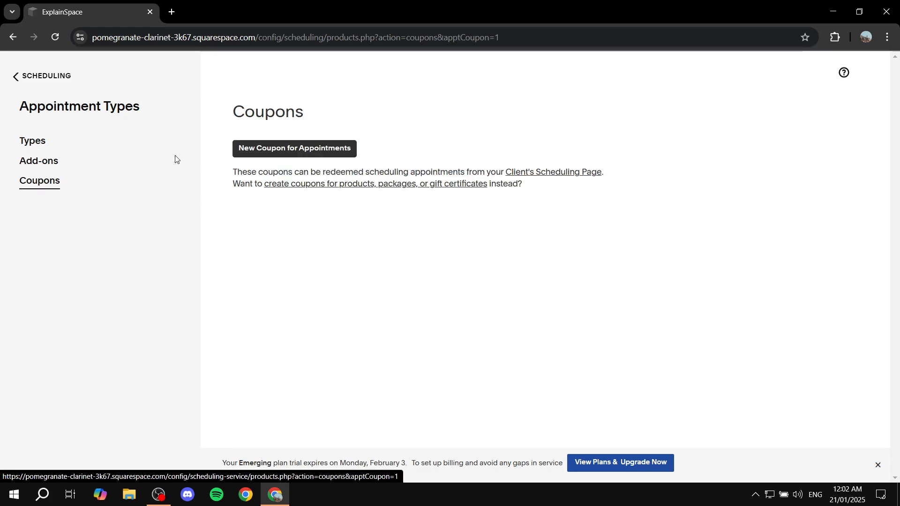
left_click(23, 78)
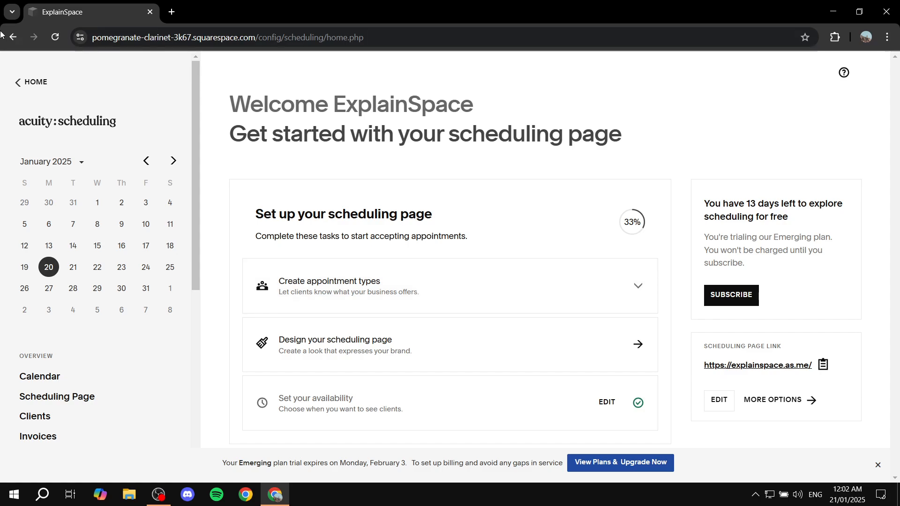
left_click(20, 83)
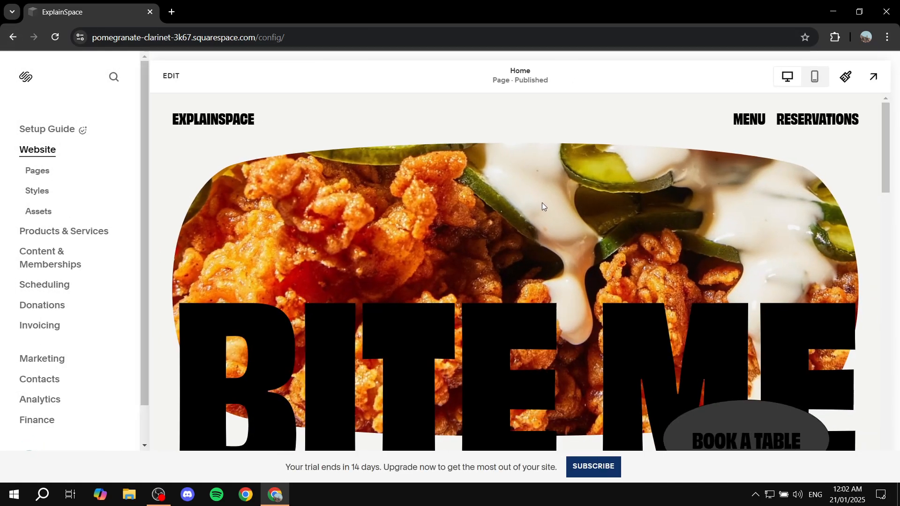